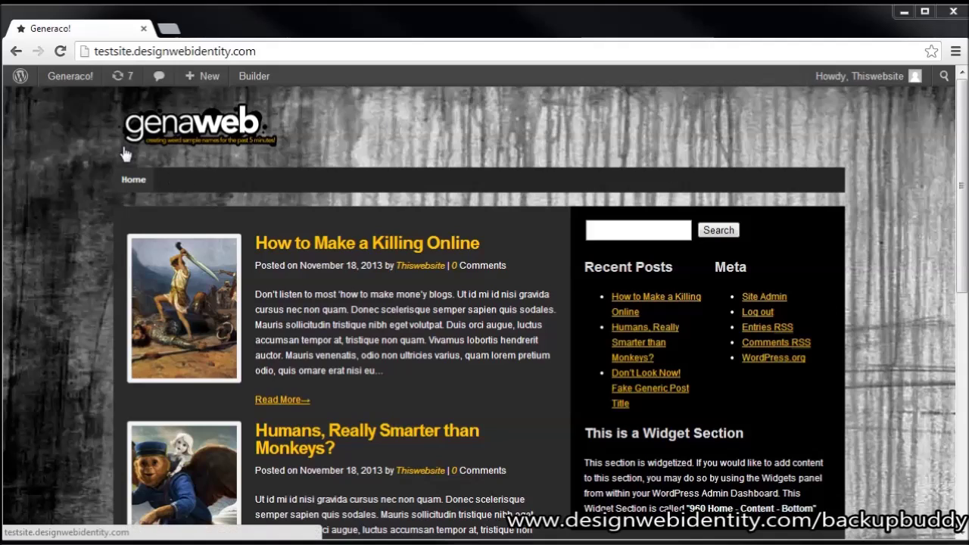
Open the site's admin dashboard and go to the page for installing a plugin from an uploaded zip file
mouse_move(74, 84)
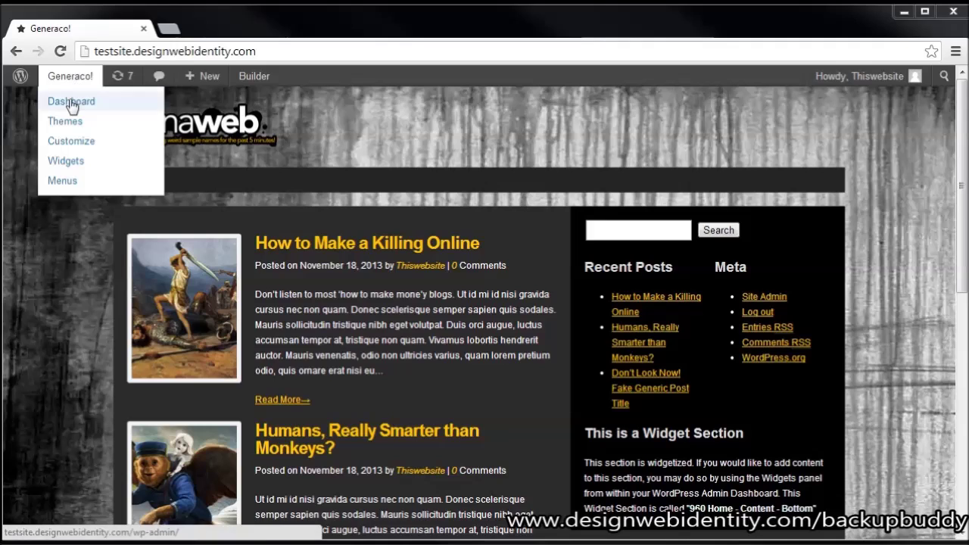
click(71, 103)
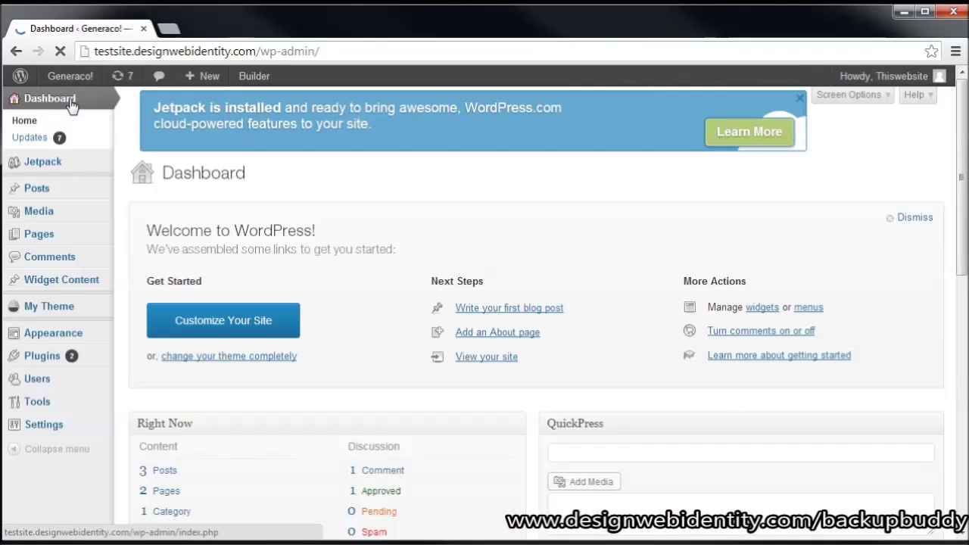
mouse_move(72, 340)
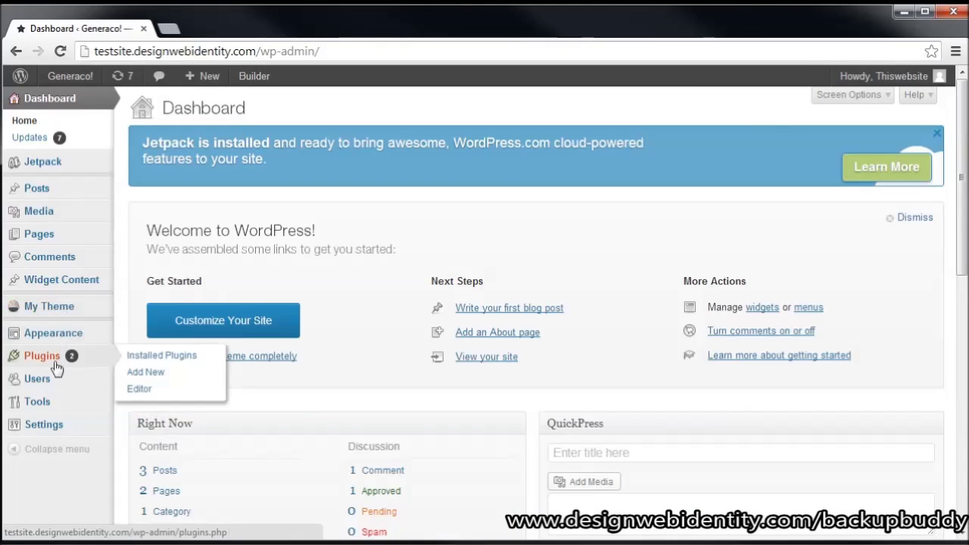
click(158, 359)
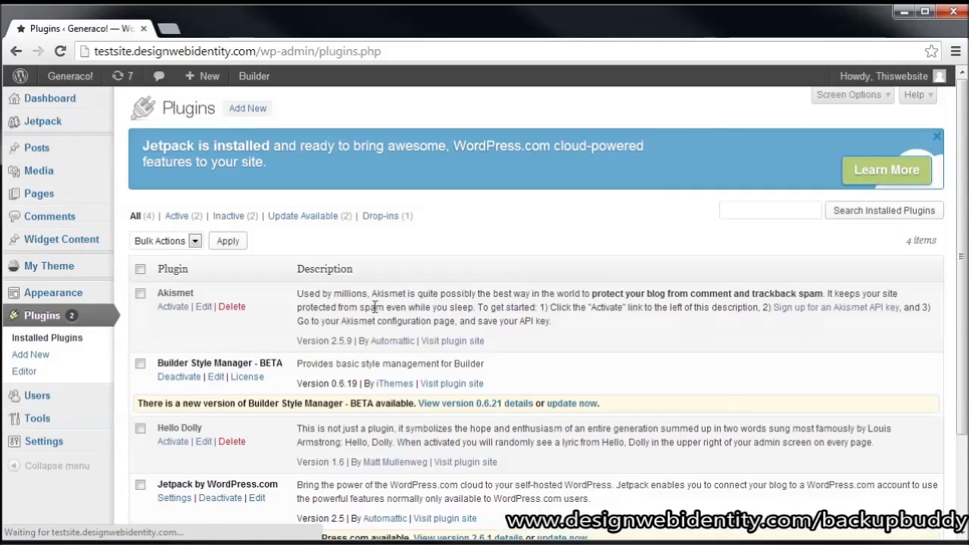
click(237, 112)
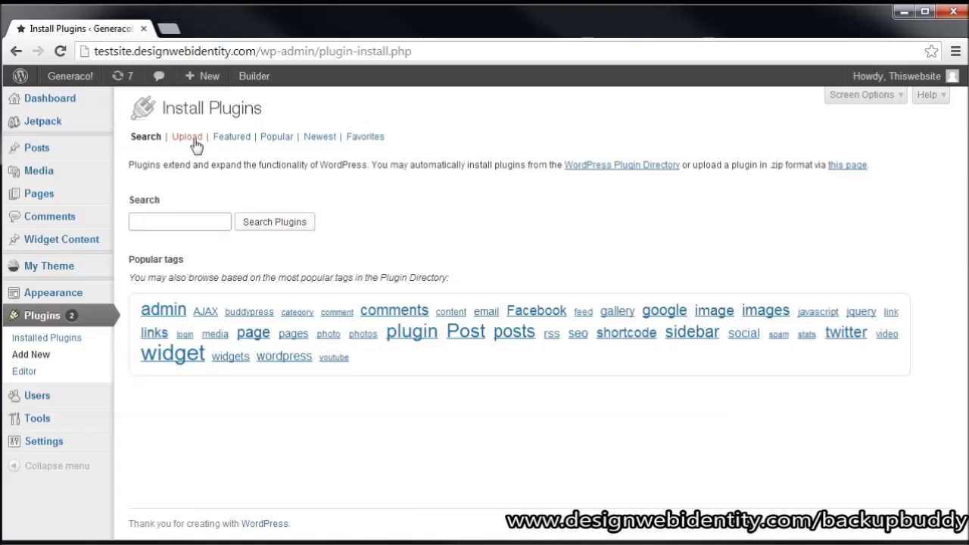
click(191, 139)
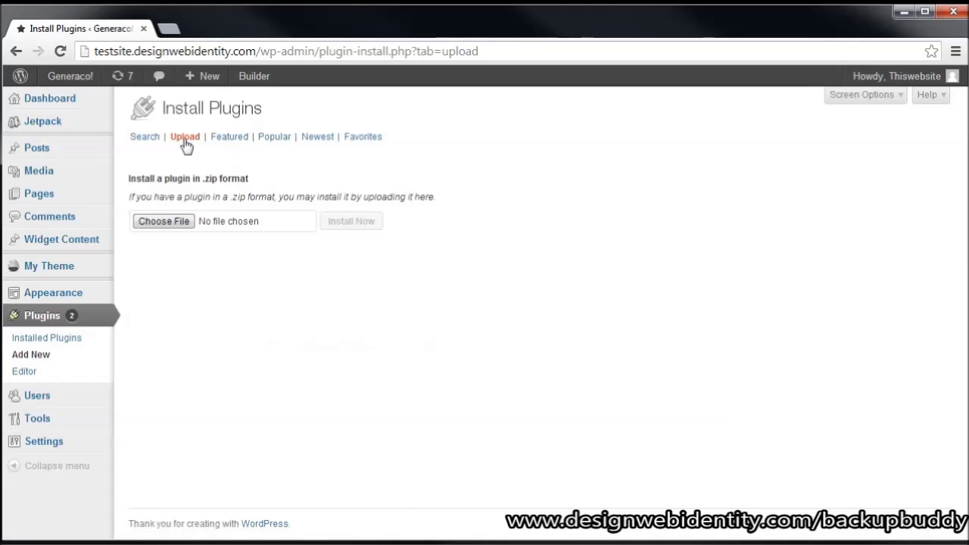
Upload backupbuddy.zip from the Premium Plugins folder, install it and activate the plugin
click(164, 222)
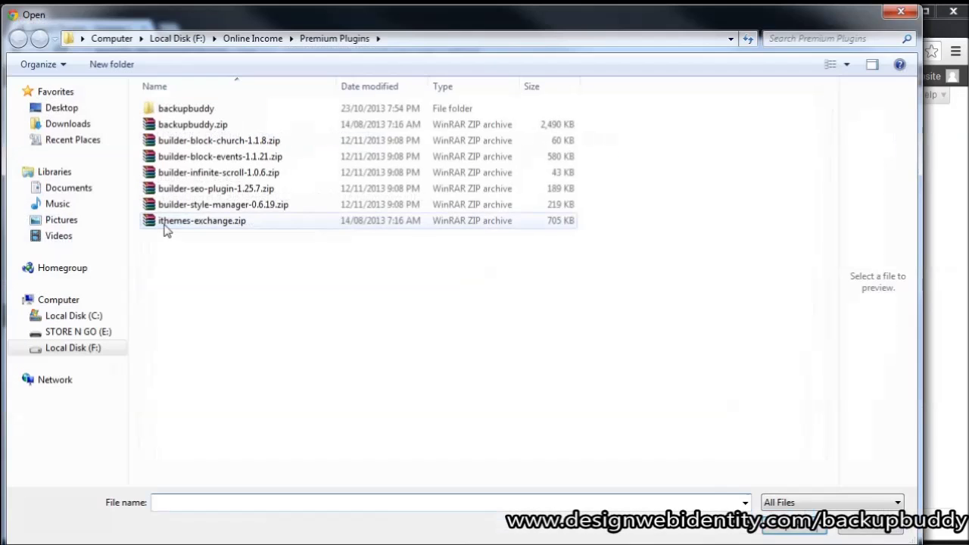
click(193, 125)
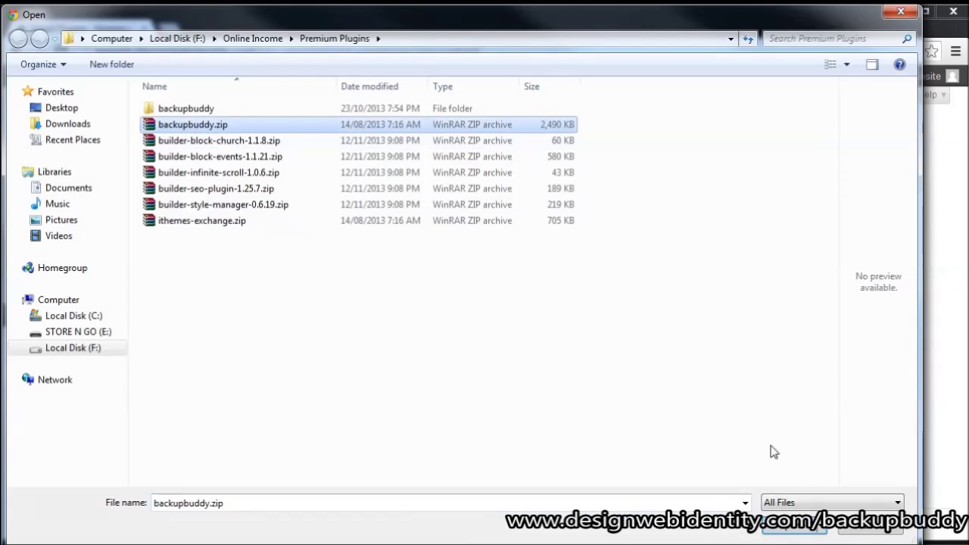
click(795, 530)
click(359, 226)
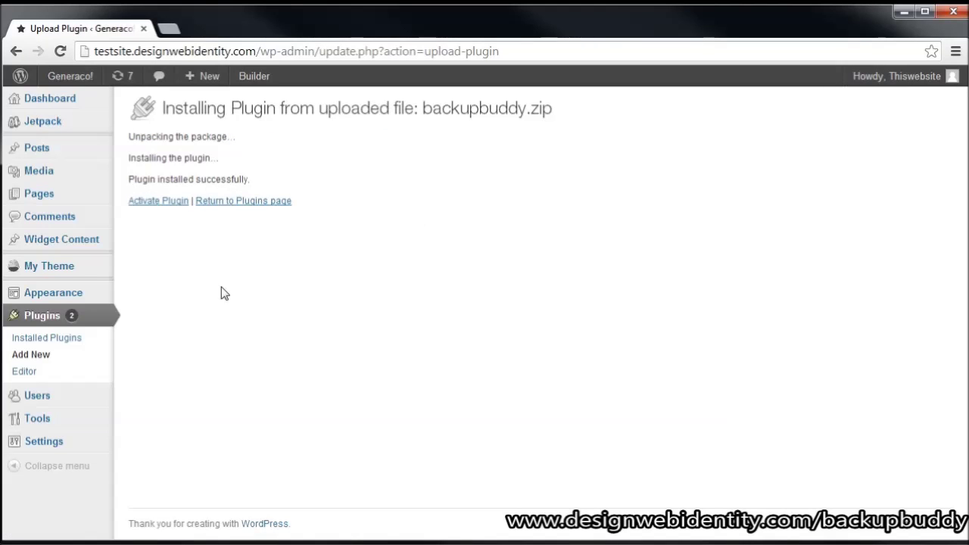
click(143, 201)
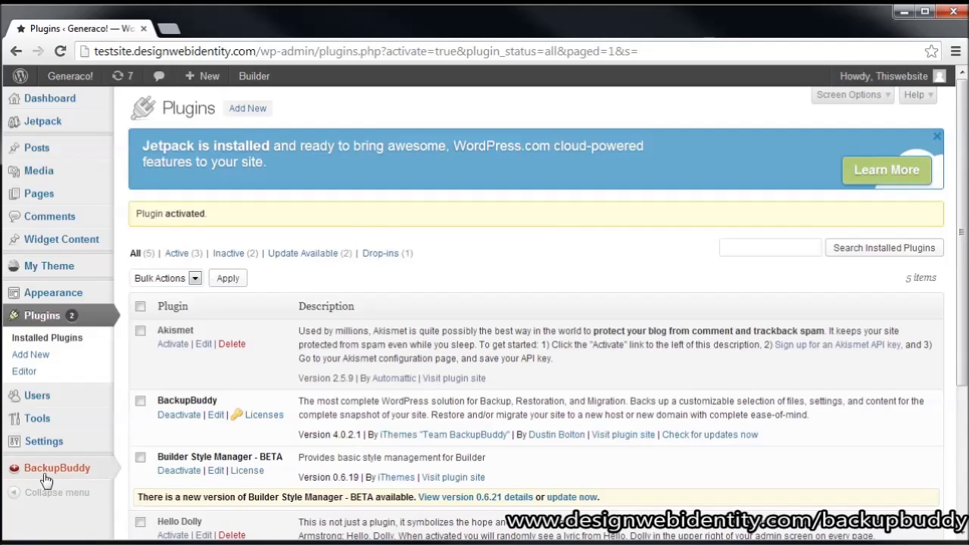
Open the Quick Setup section of BackupBuddy's Getting Started page
mouse_move(47, 474)
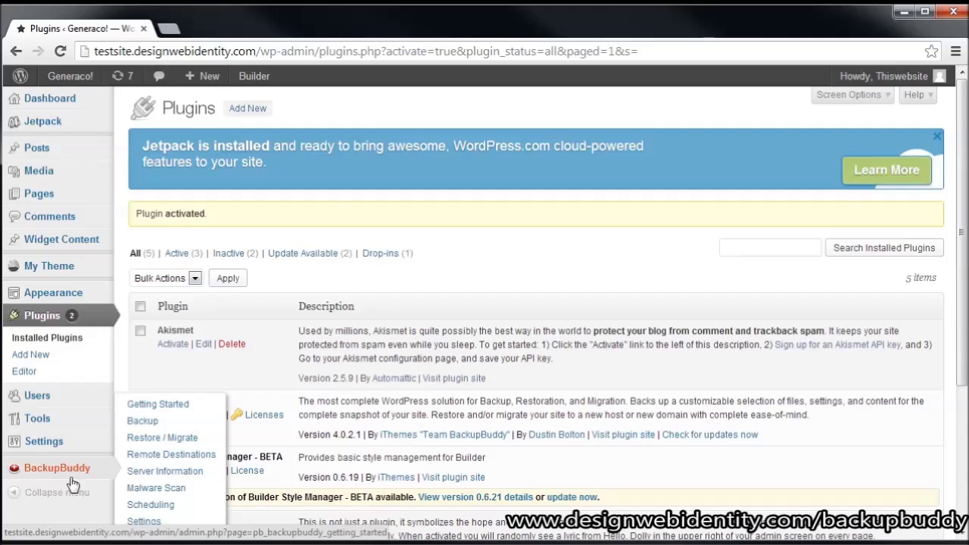
click(171, 403)
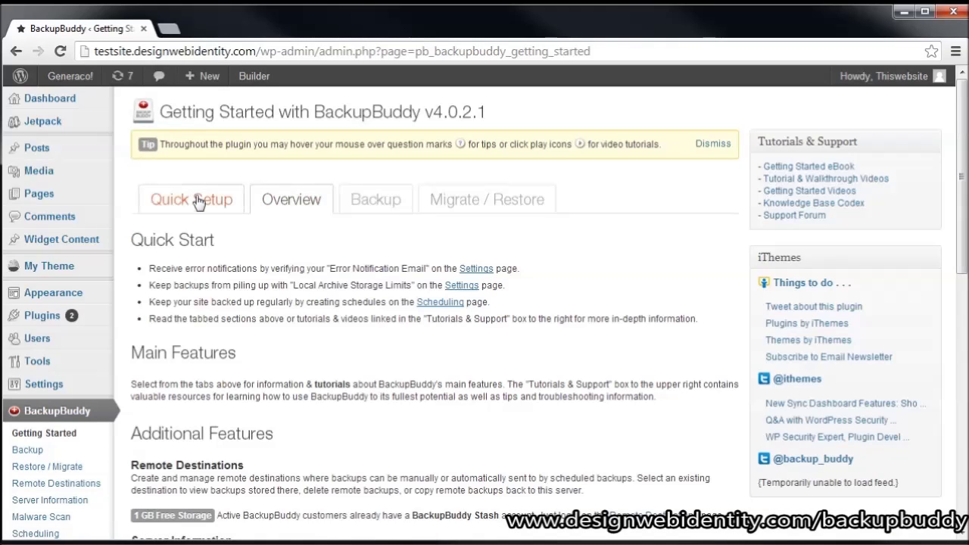
click(196, 202)
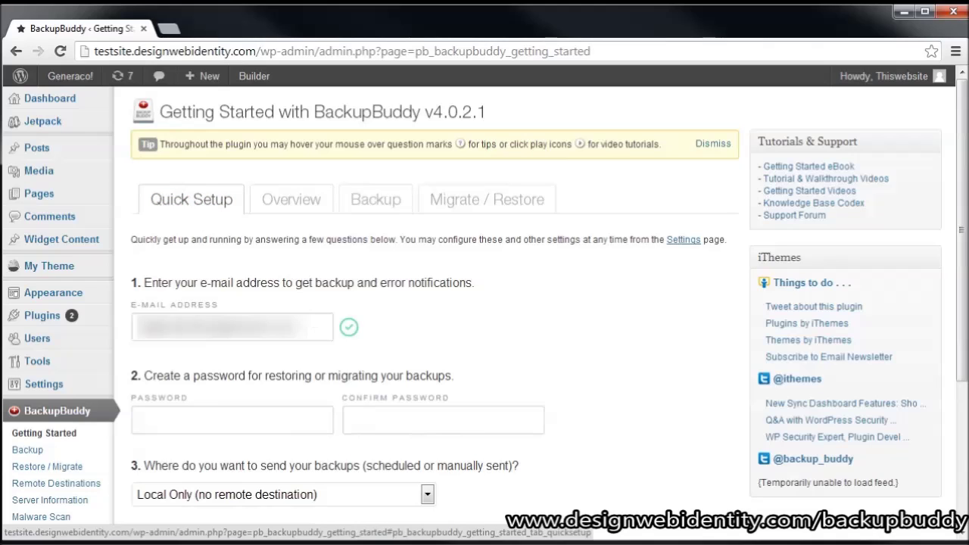
Enter and confirm a password for restoring or migrating the backups in Quick Setup
scroll(293, 382, down, 2)
click(229, 264)
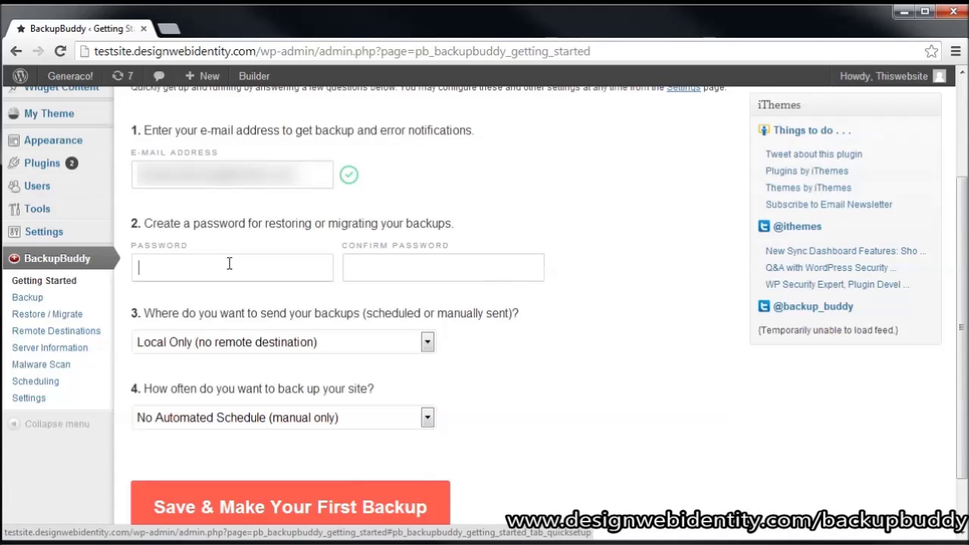
text(••)
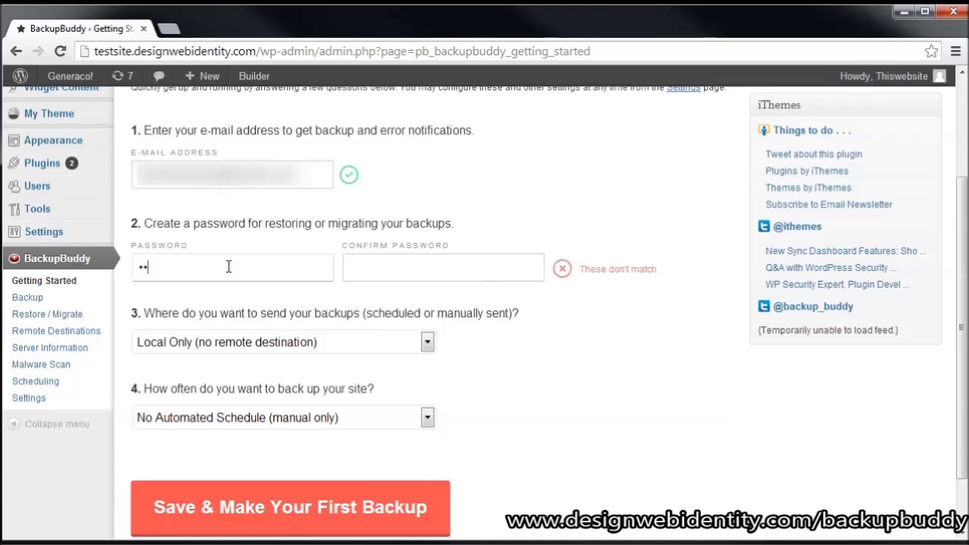
text(••••••)
key(Tab)
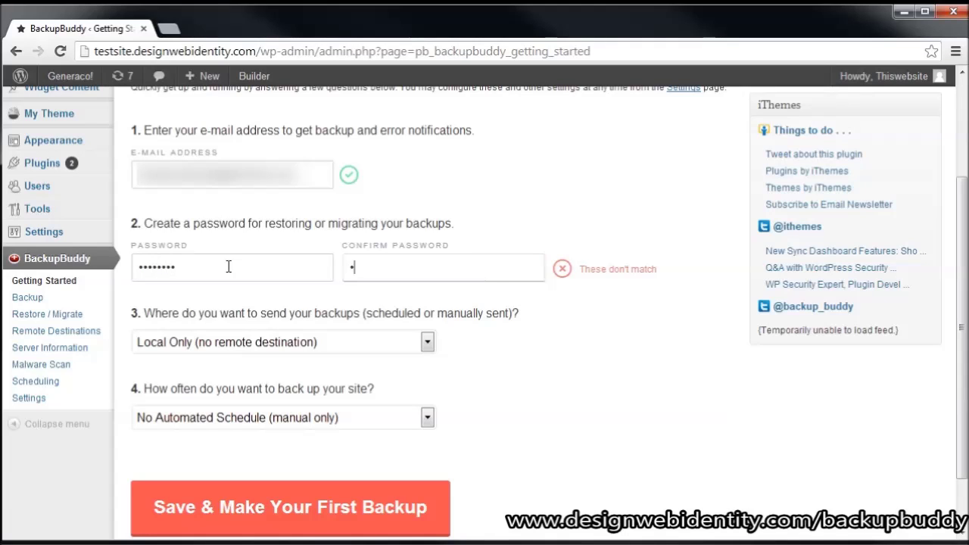
text(••••••••)
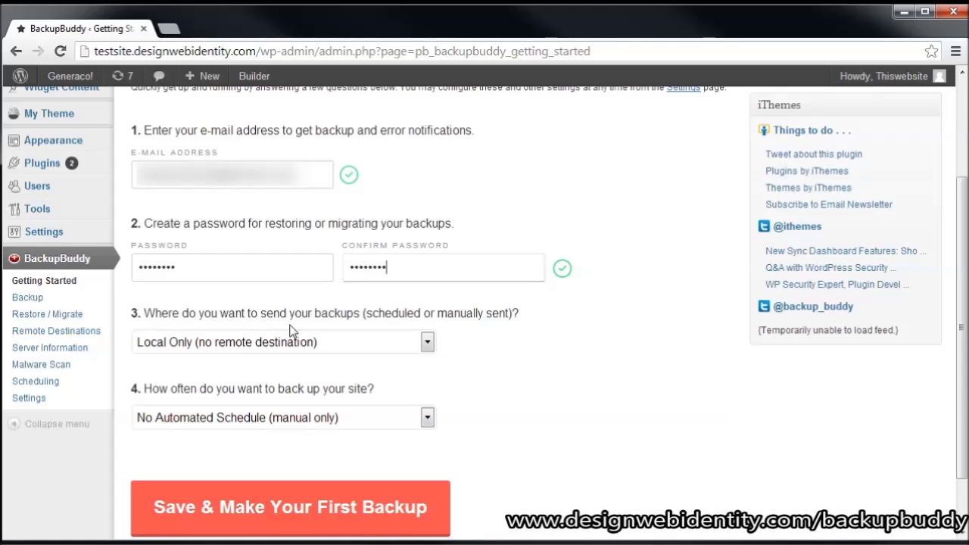
Choose Local Only (no remote destination) and No Automated Schedule (manual only), and save the setup to run the first backup
click(184, 347)
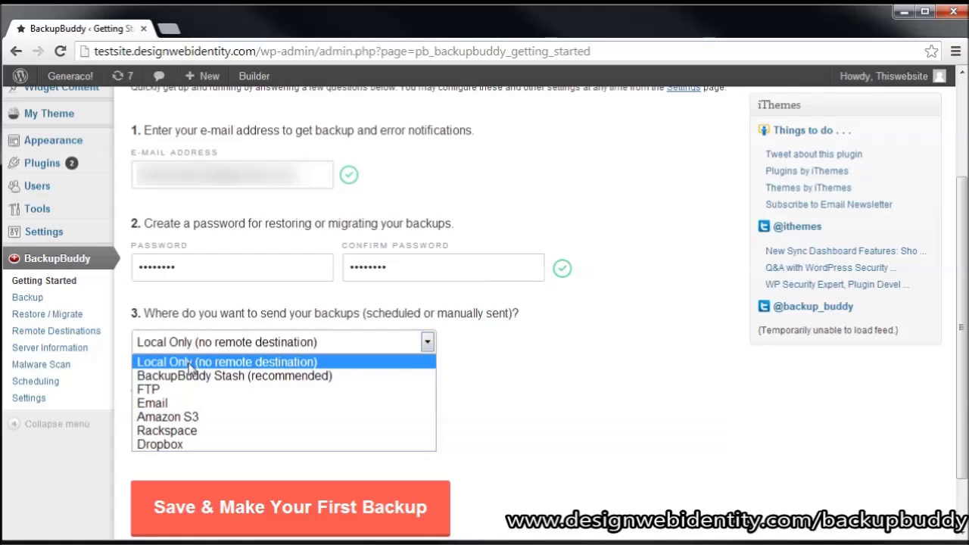
click(189, 364)
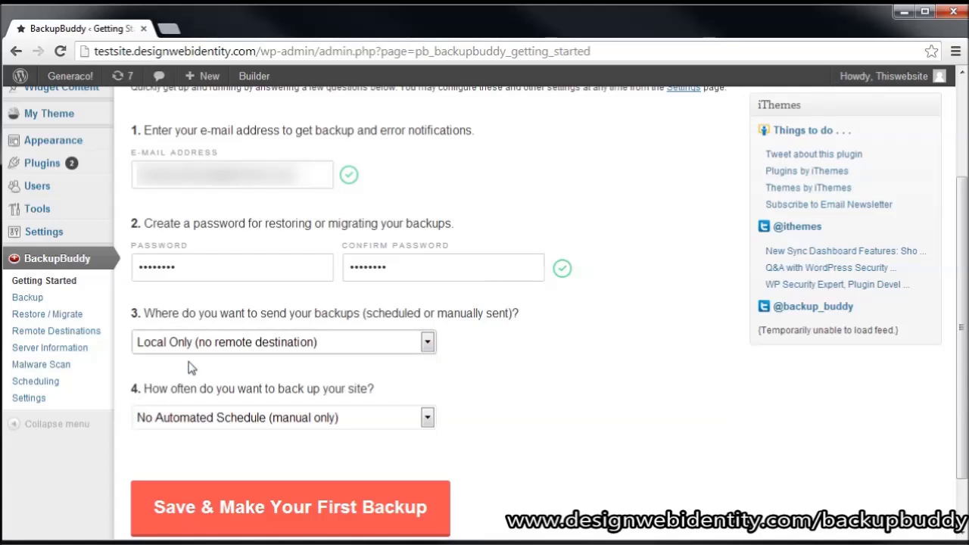
click(254, 419)
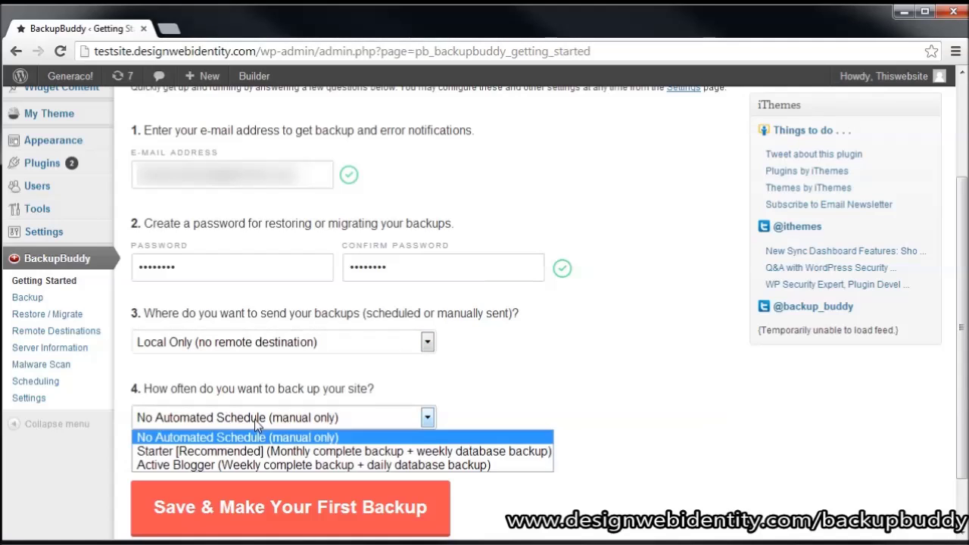
click(185, 439)
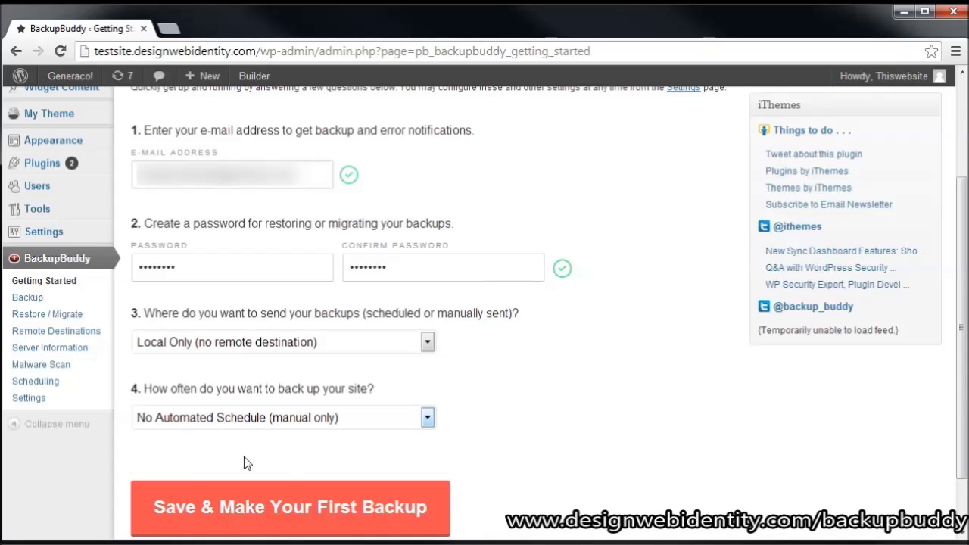
scroll(454, 388, down, 1)
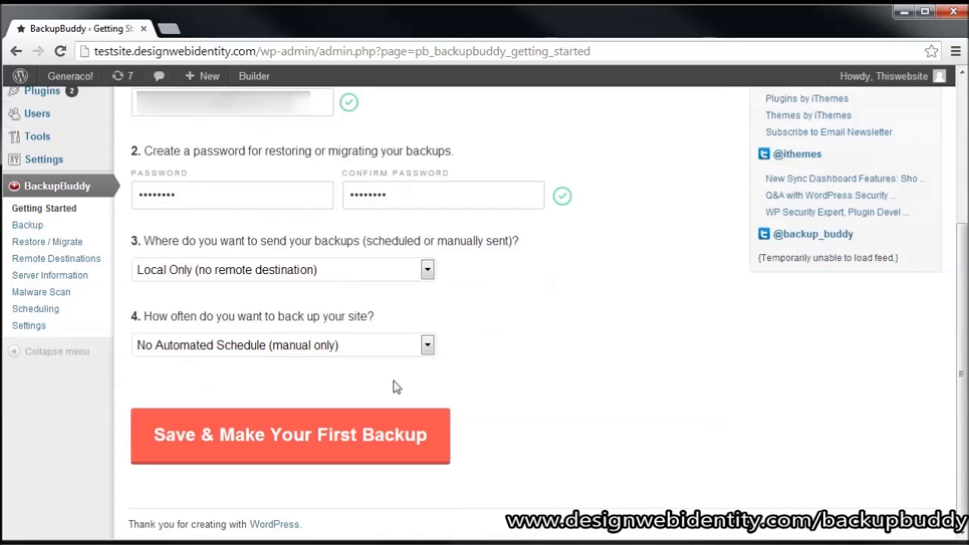
click(310, 437)
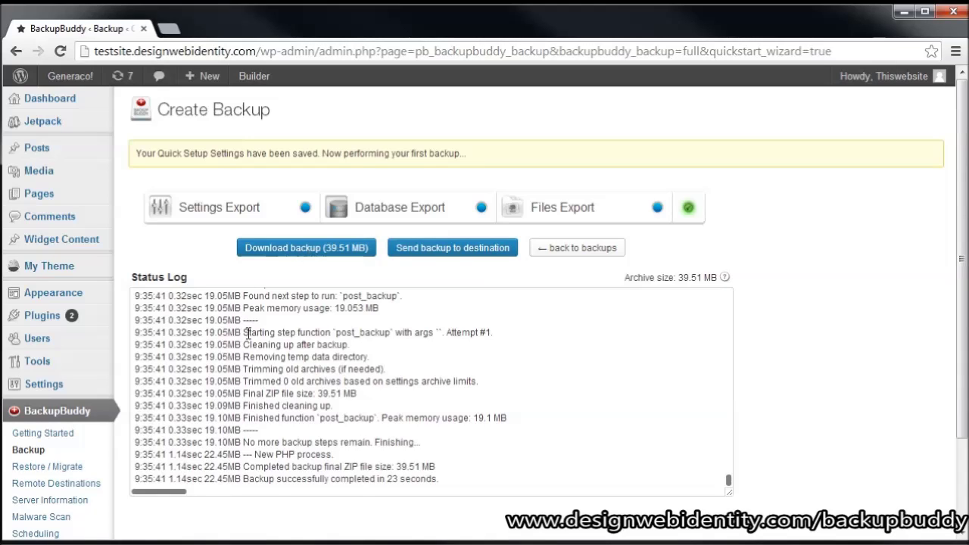
Download the full backup archive and the ImportBuddy script, leaving the script's password blank to use the default
click(307, 250)
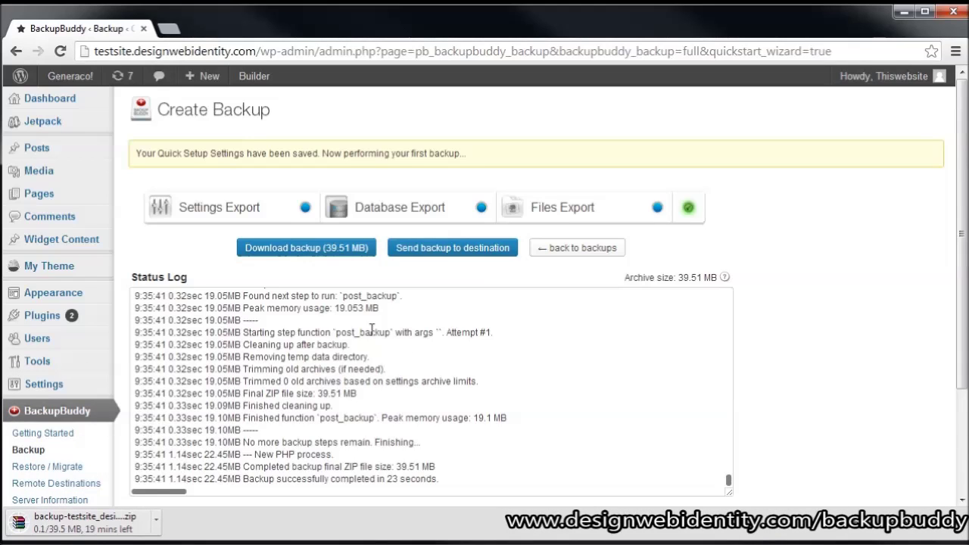
click(60, 472)
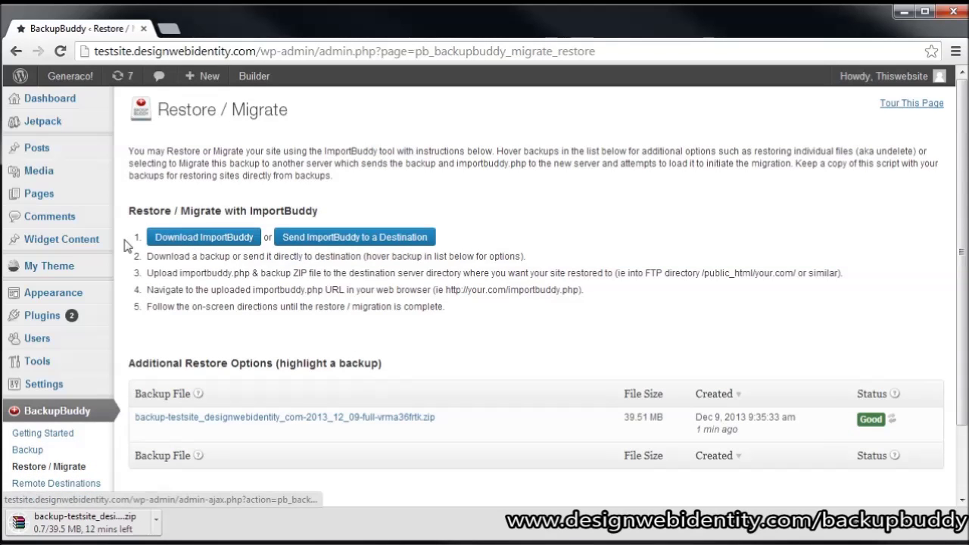
click(209, 243)
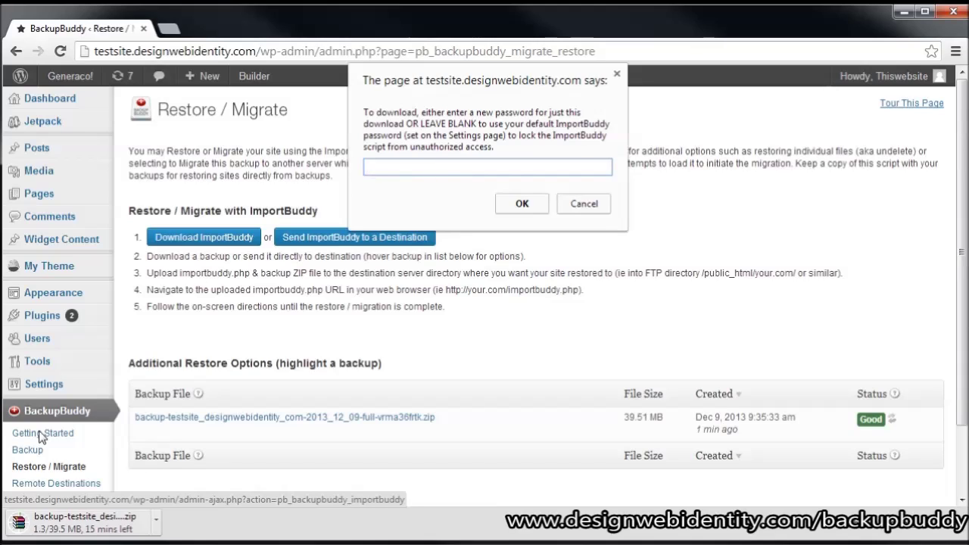
click(523, 205)
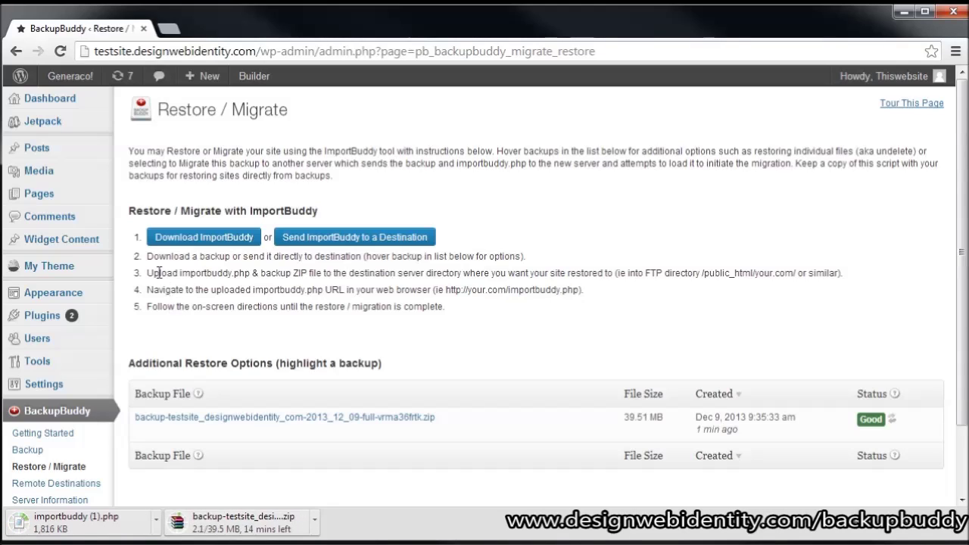
Open BackupBuddy's Remote Destinations and examine which storage services can be added
scroll(45, 356, down, 2)
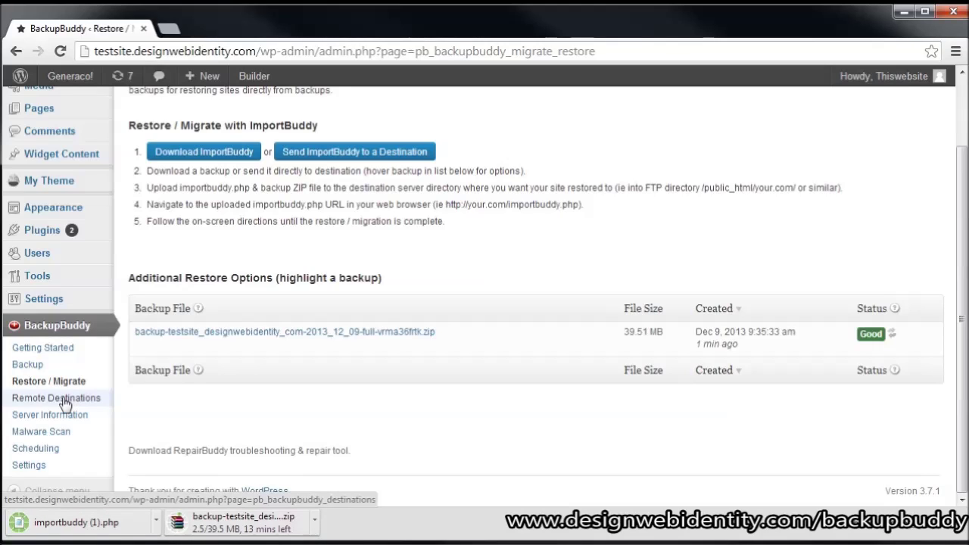
click(65, 401)
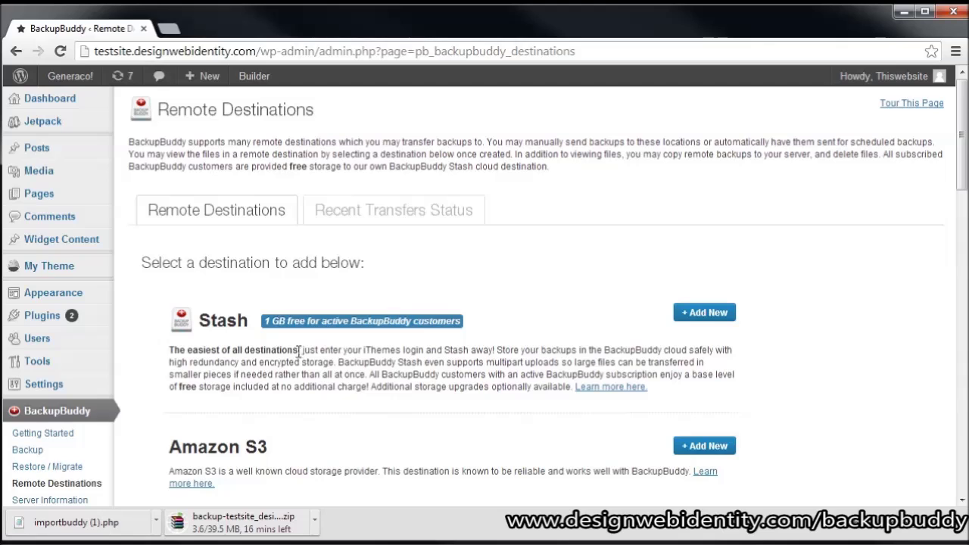
scroll(301, 350, down, 2)
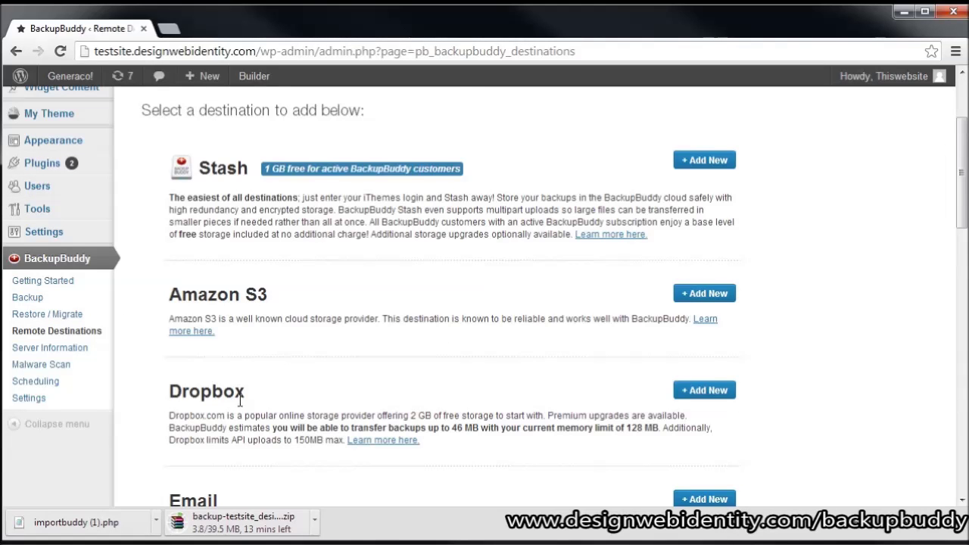
scroll(241, 409, down, 4)
scroll(189, 355, down, 2)
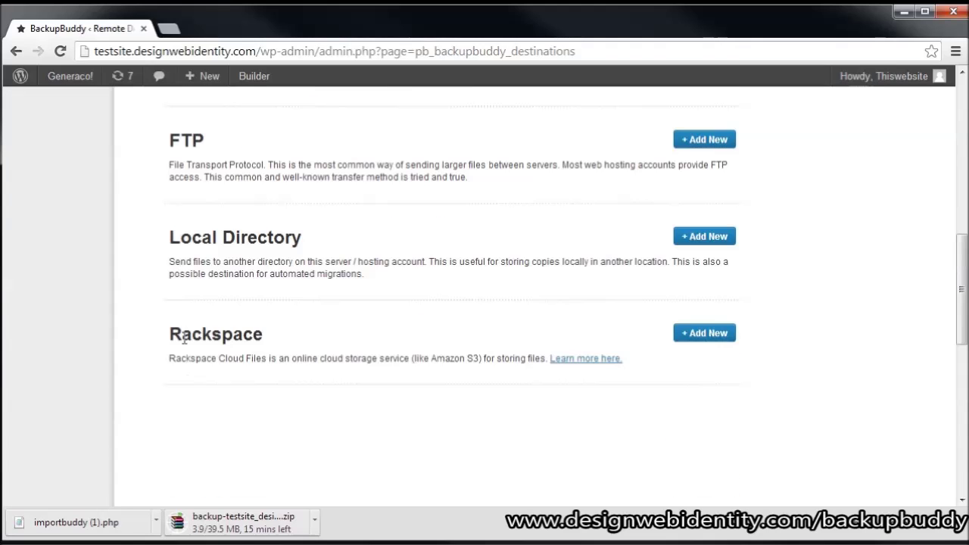
scroll(204, 220, up, 1)
scroll(666, 349, up, 8)
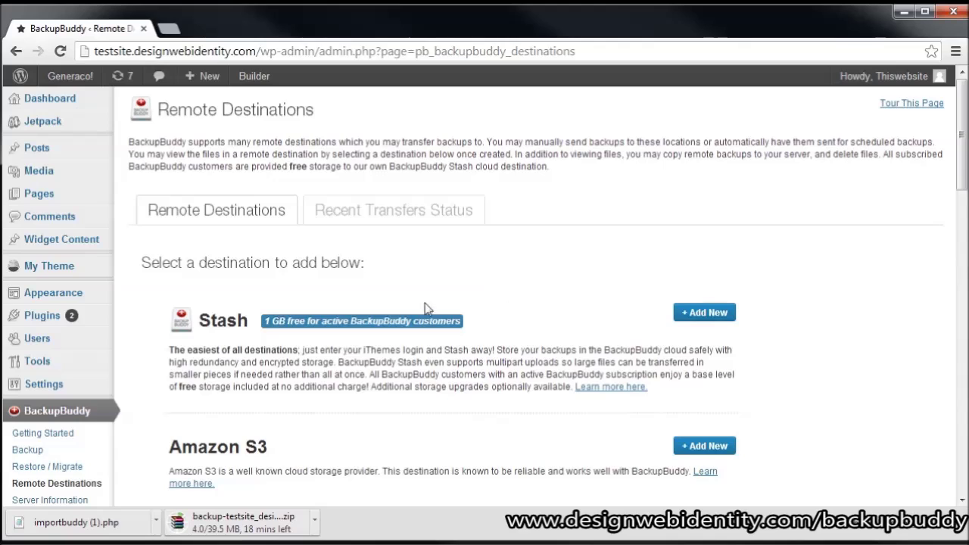
Start adding a new Stash destination and log in with the iThemes member username and password
click(725, 316)
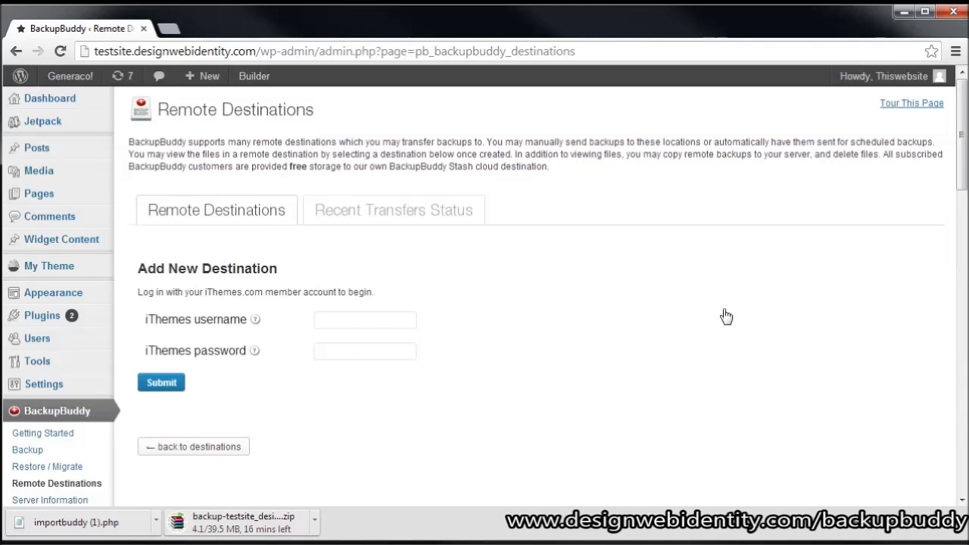
click(366, 317)
click(360, 351)
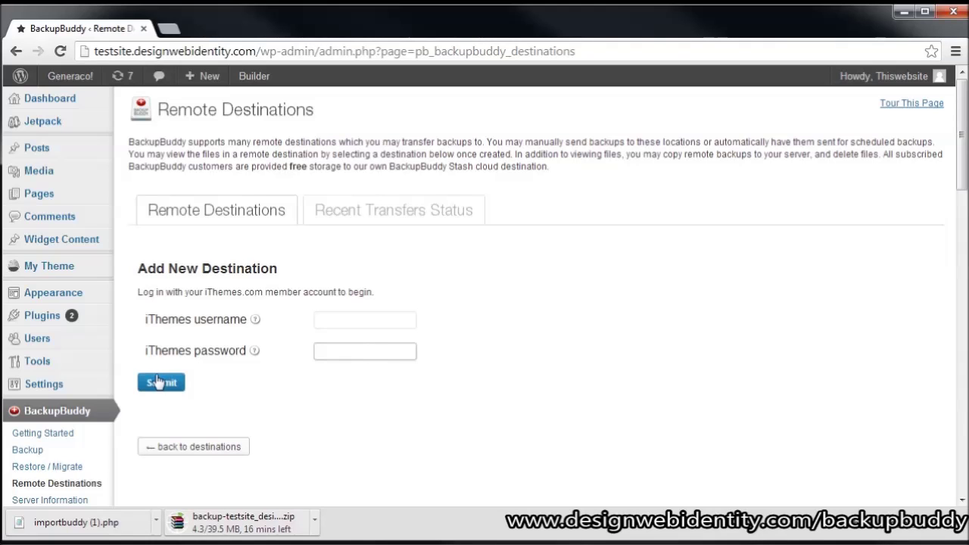
click(377, 319)
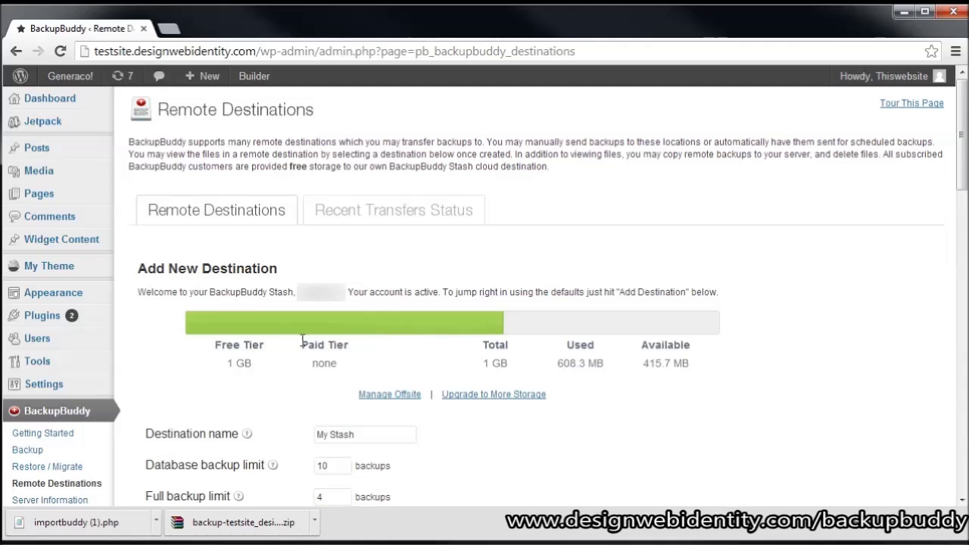
Keep the destination name My Stash and set its database backup limit to 4 and full backup limit to 3
scroll(349, 375, down, 2)
click(359, 281)
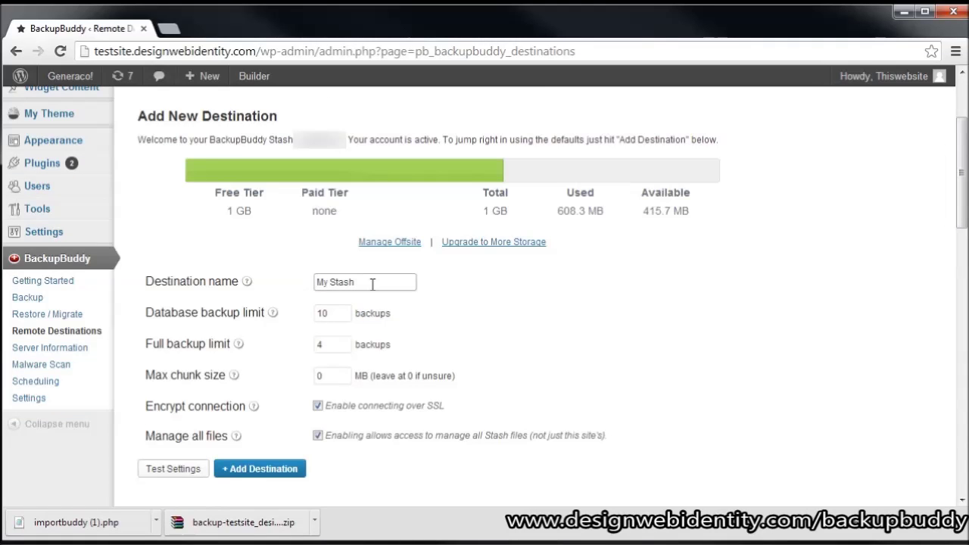
key(Tab)
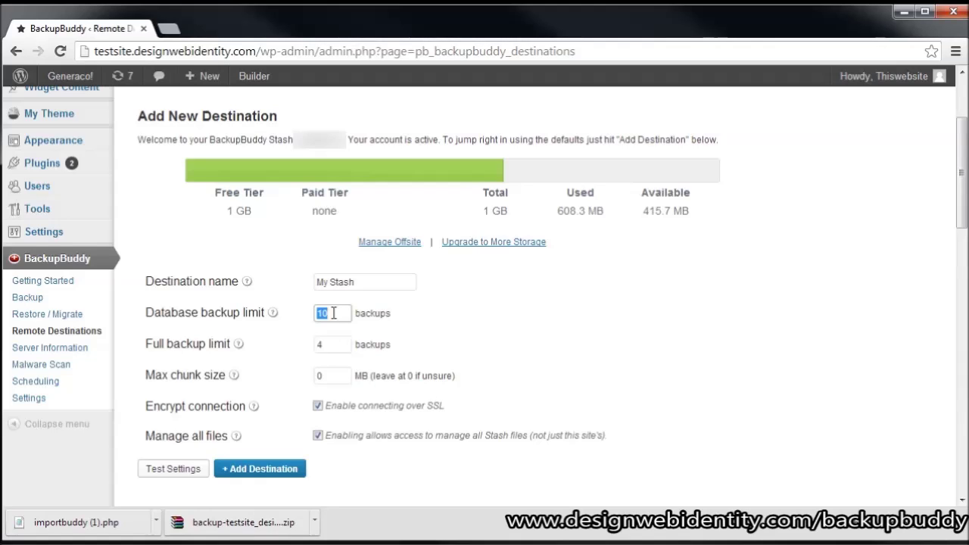
text(4)
key(Tab)
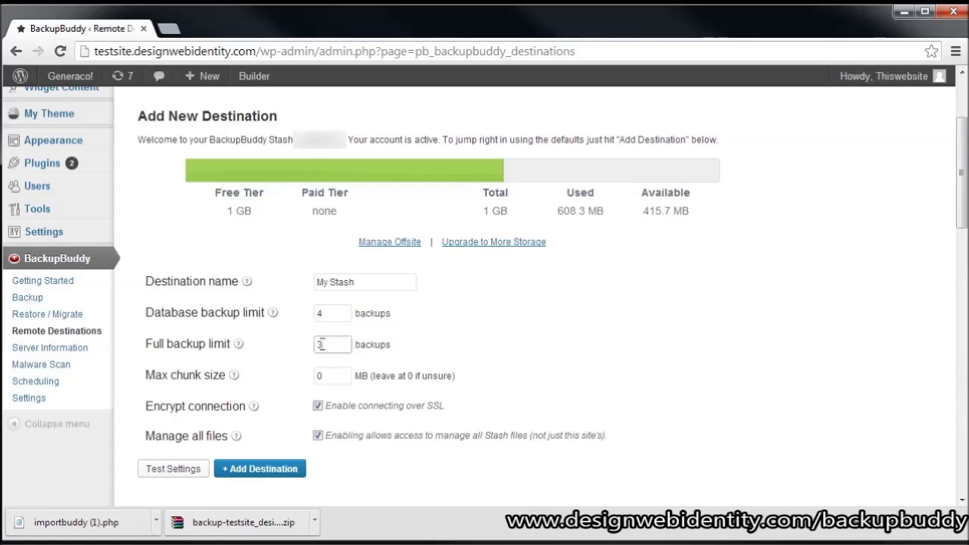
Add the configured Stash destination and return to the list of remote destinations
scroll(325, 437, up, 2)
scroll(325, 438, down, 4)
scroll(327, 438, up, 2)
click(258, 470)
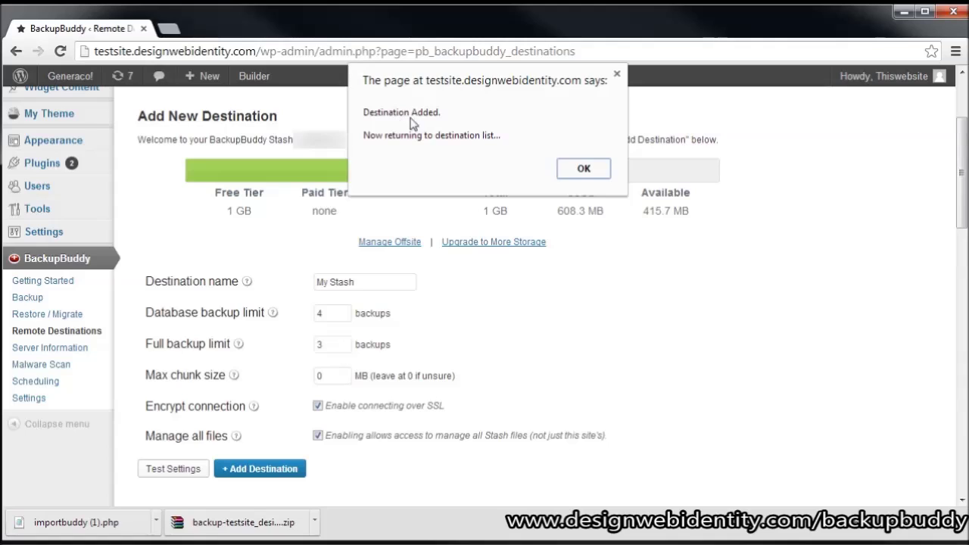
click(577, 169)
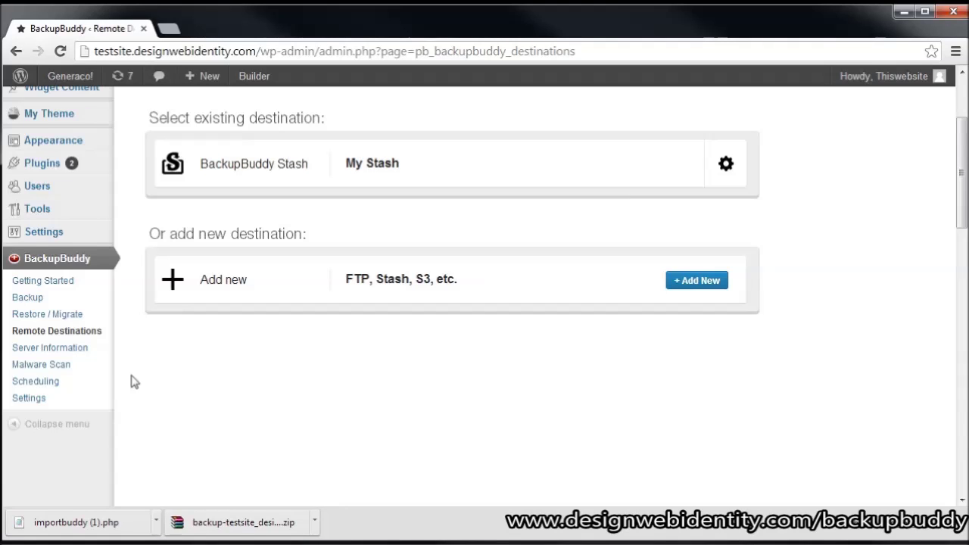
Run a Database Only backup that is sent to the My Stash destination as part of the backup process
click(35, 303)
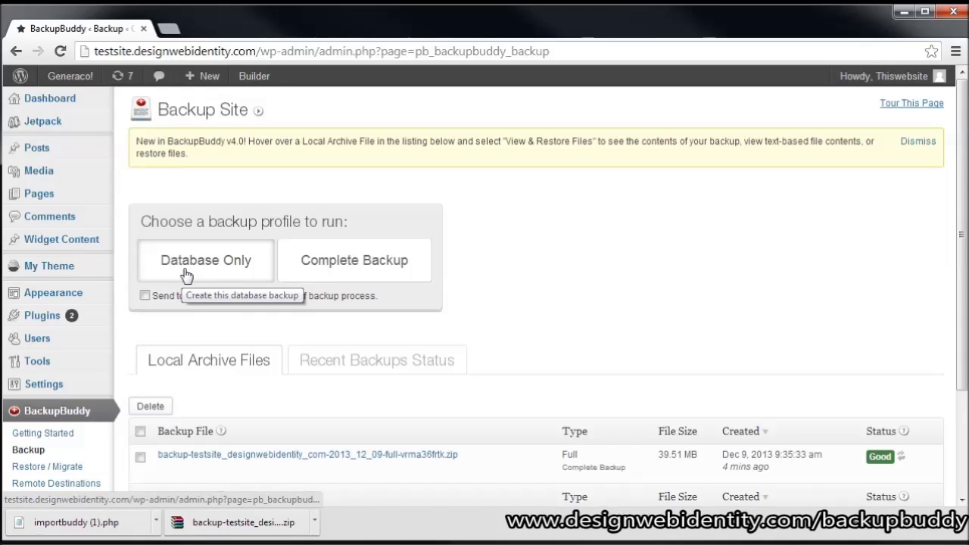
click(145, 295)
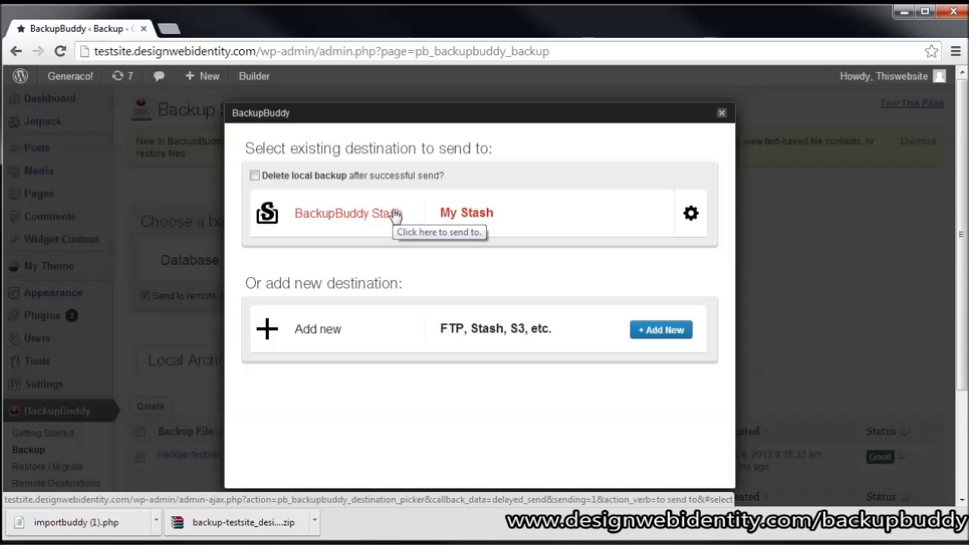
click(395, 216)
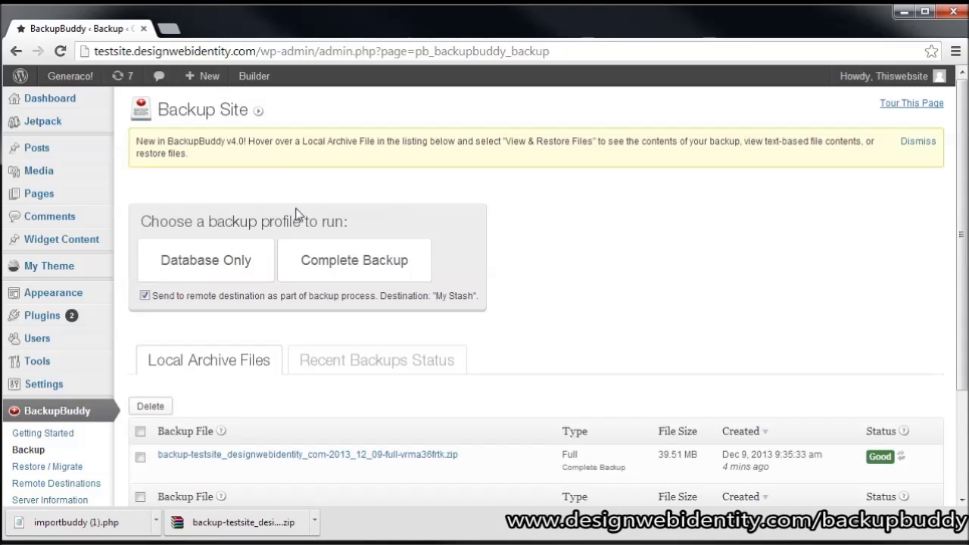
click(201, 265)
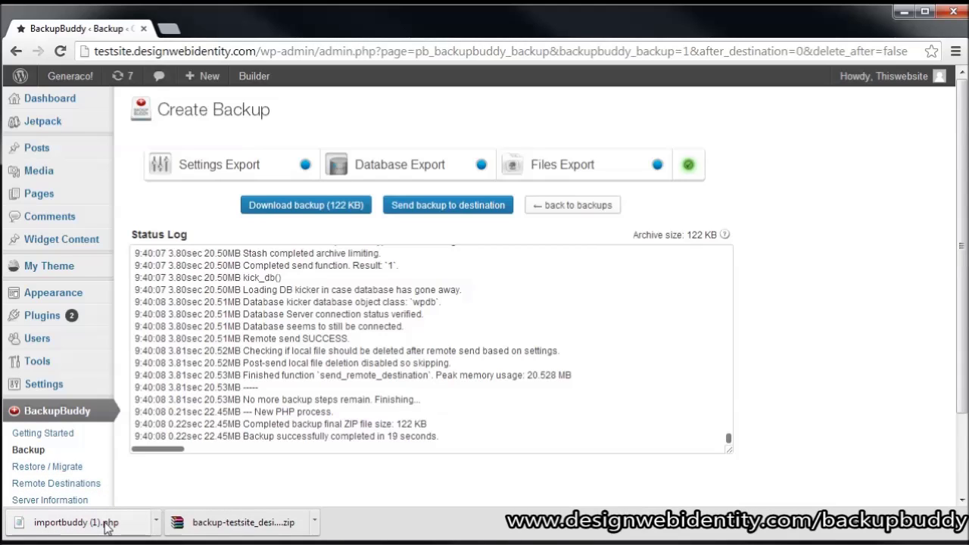
From Restore / Migrate, send the ImportBuddy script to the My Stash destination
click(67, 467)
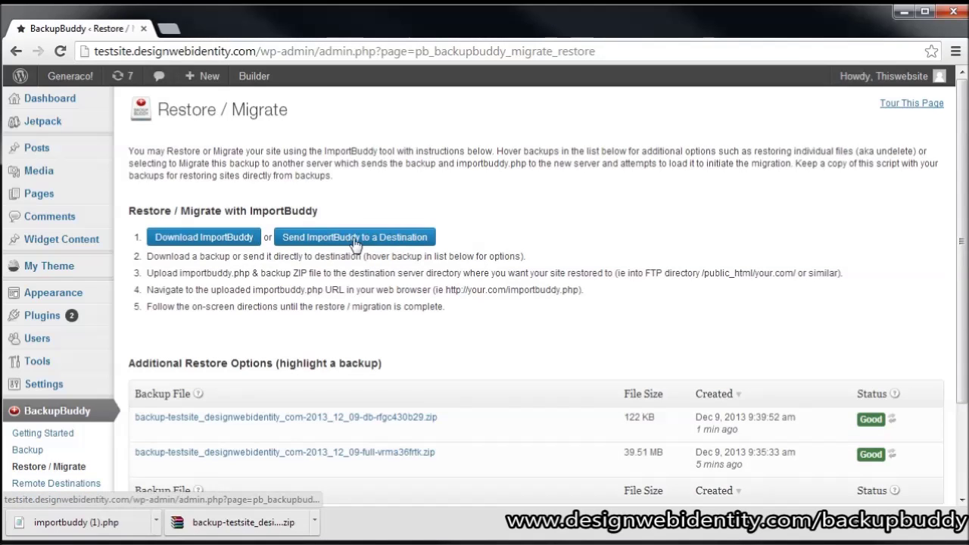
click(363, 239)
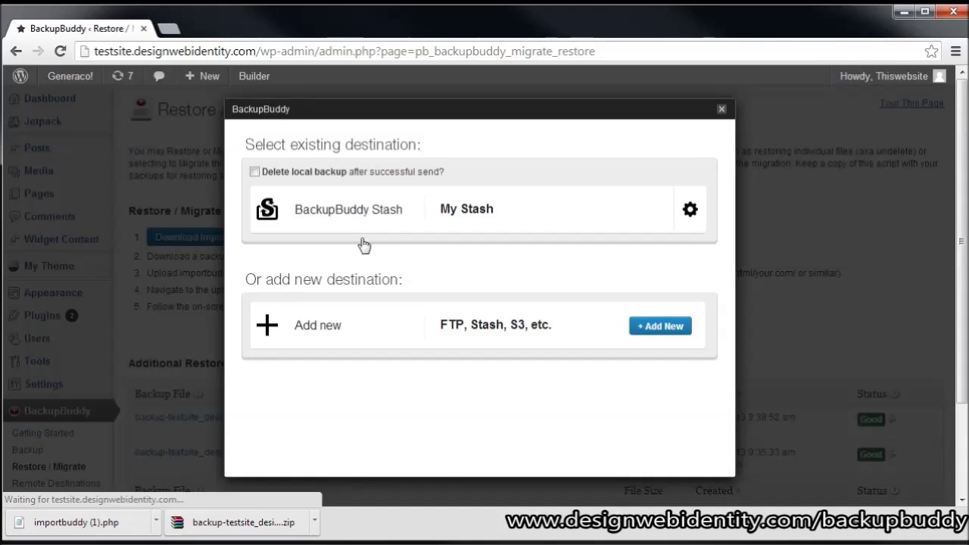
click(399, 217)
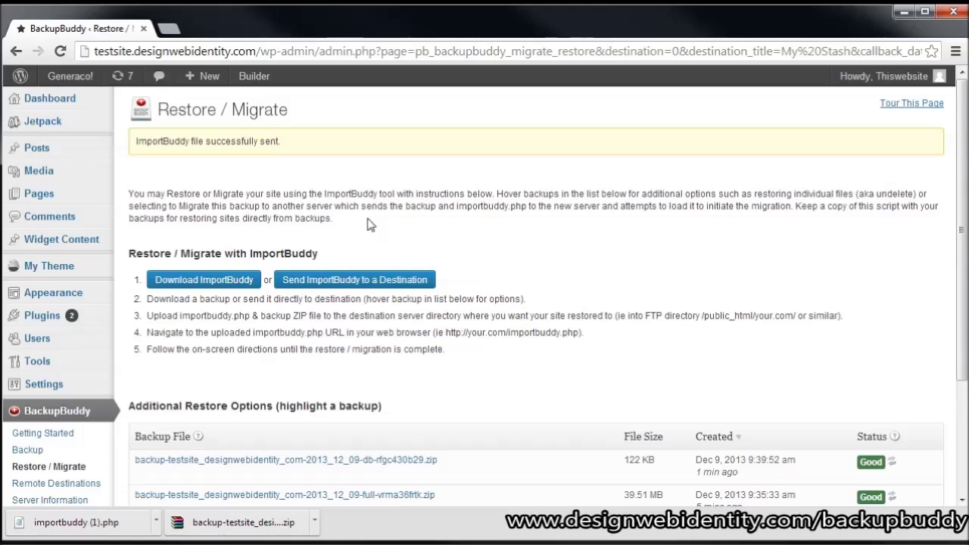
Open BackupBuddy's Scheduling page and enter "Databaes Badckup" as the name of a new schedule
scroll(589, 293, down, 3)
scroll(588, 293, up, 3)
scroll(588, 292, down, 3)
scroll(583, 284, up, 1)
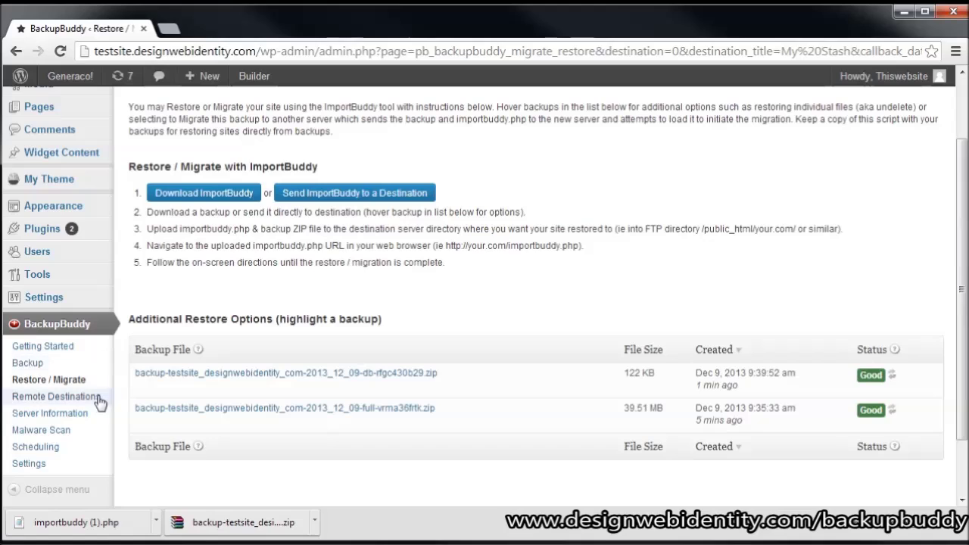
click(39, 448)
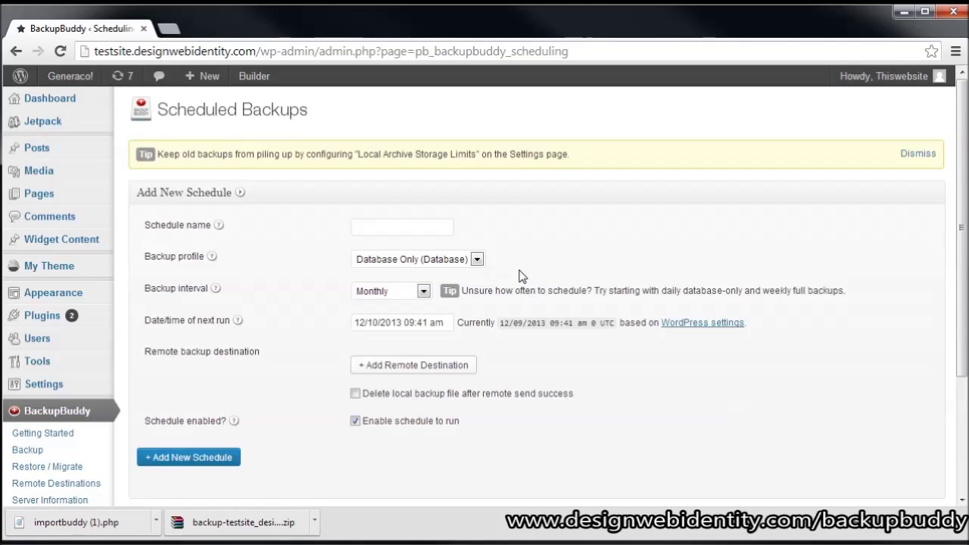
scroll(389, 208, down, 2)
scroll(386, 182, up, 2)
click(386, 229)
text(Databas Badckup)
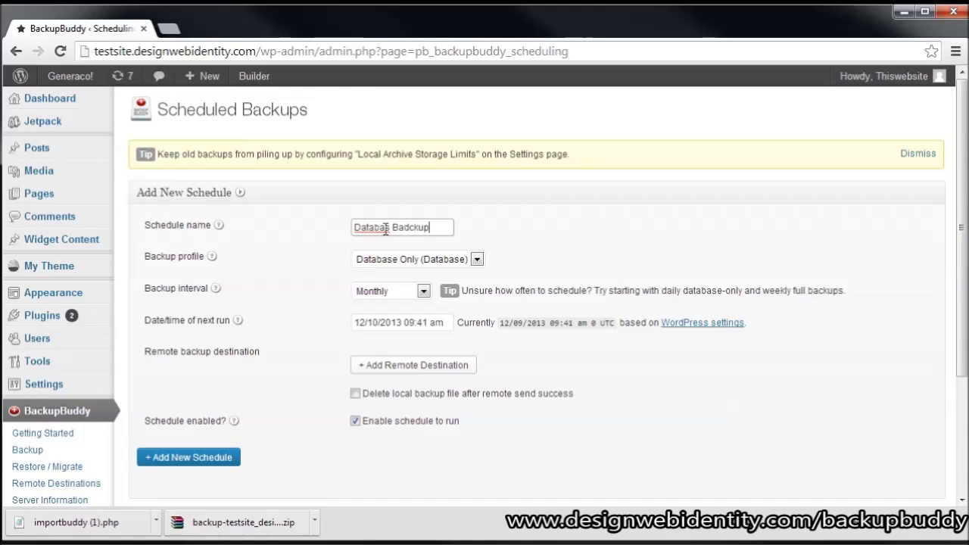
text(e)
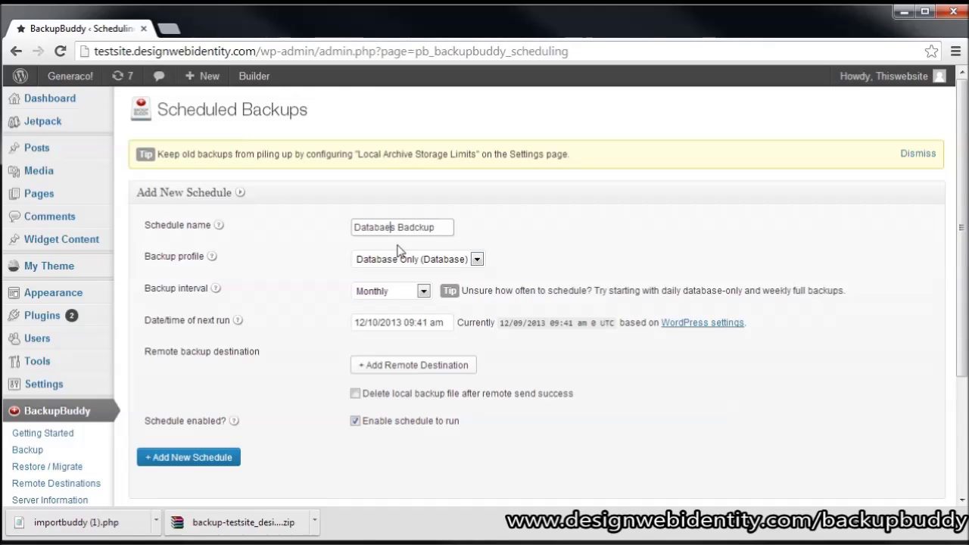
Set the new schedule's backup interval to Weekly and add My Stash as its remote destination
click(383, 294)
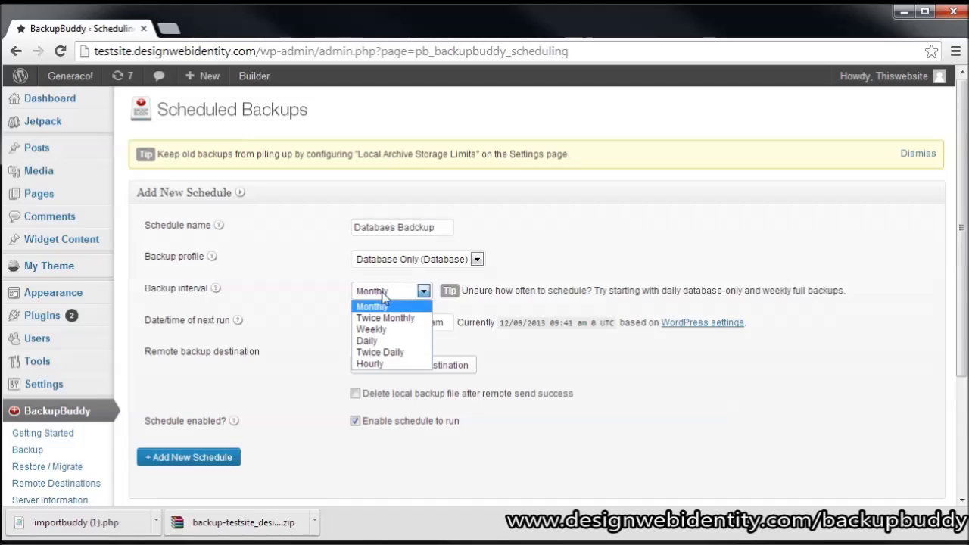
click(375, 331)
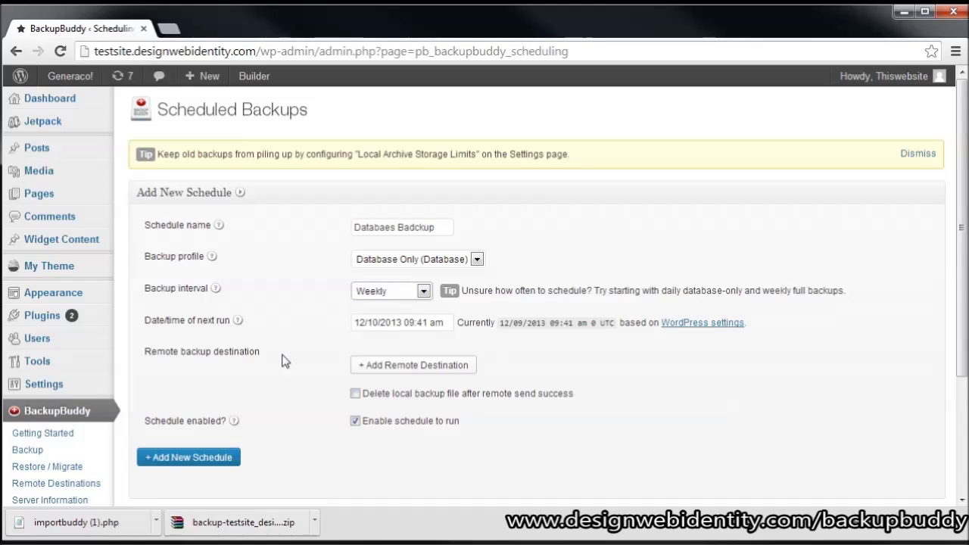
click(414, 370)
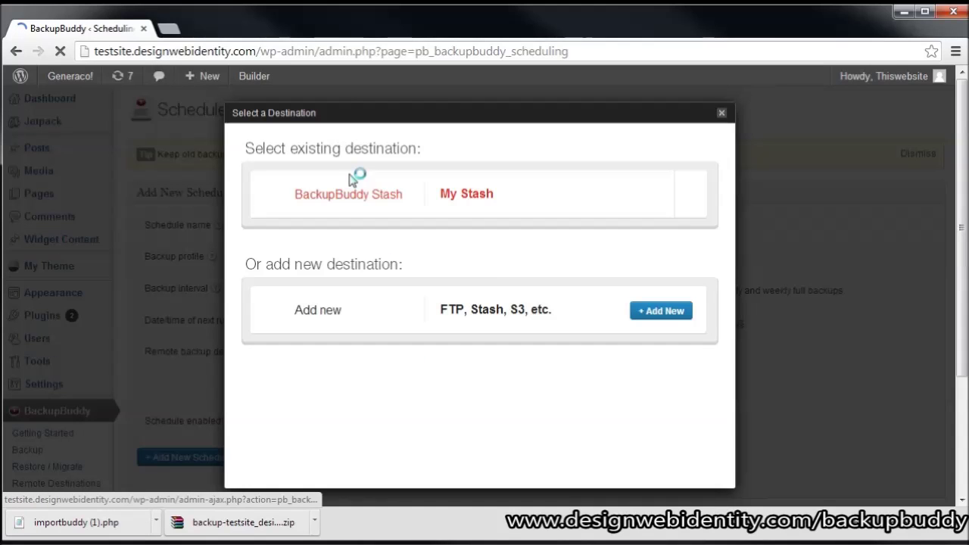
click(353, 192)
Correct the schedule name to "Database Backup" and add the schedule to the list
scroll(560, 337, down, 1)
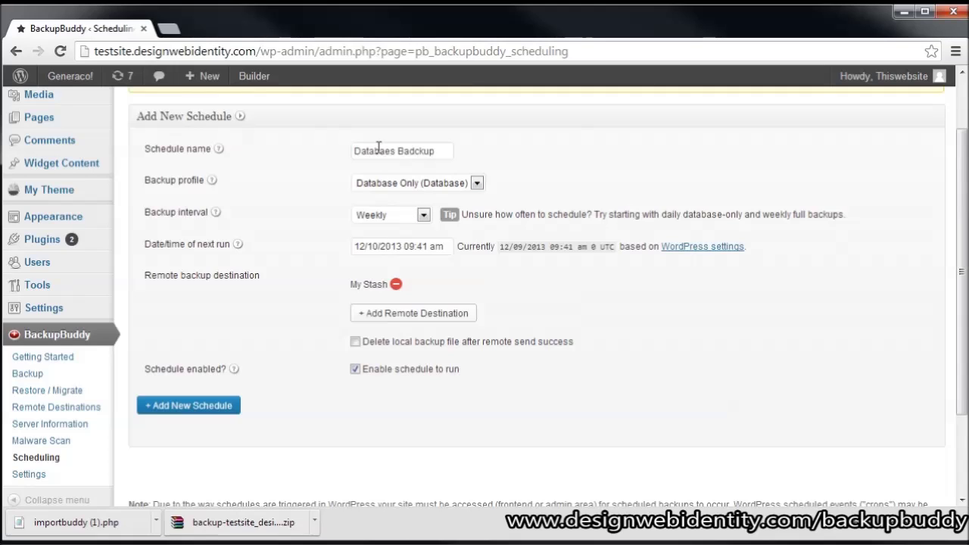
drag(409, 152, 426, 151)
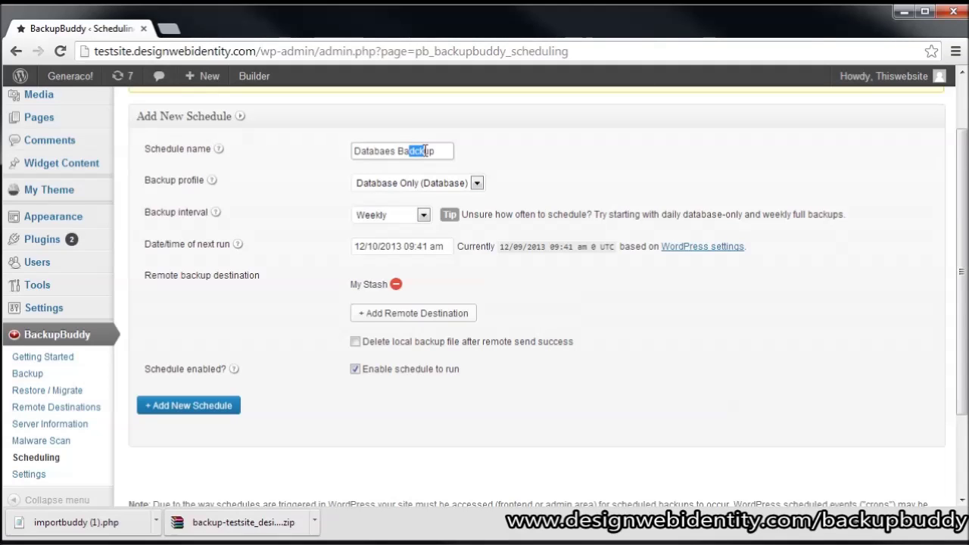
text(c)
drag(384, 151, 398, 150)
text(se)
click(199, 409)
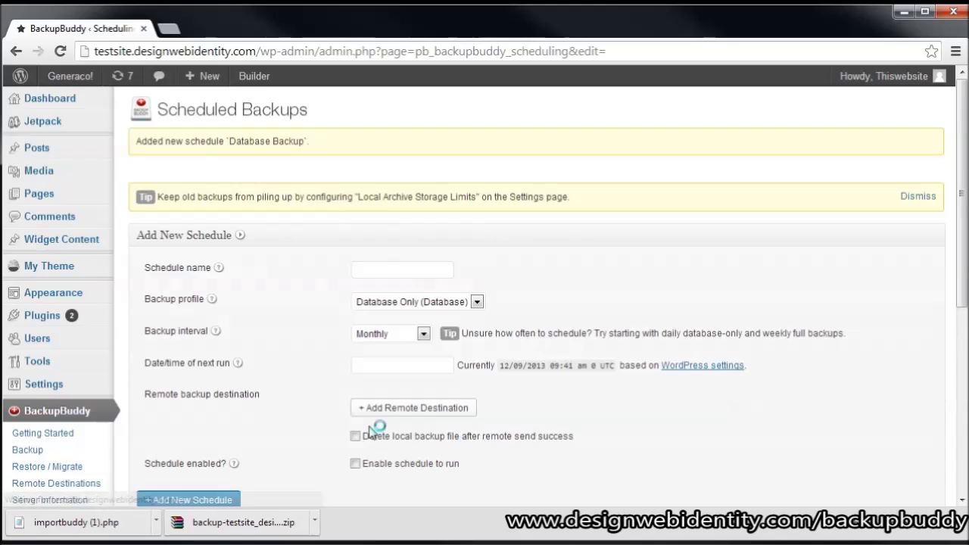
scroll(373, 429, down, 4)
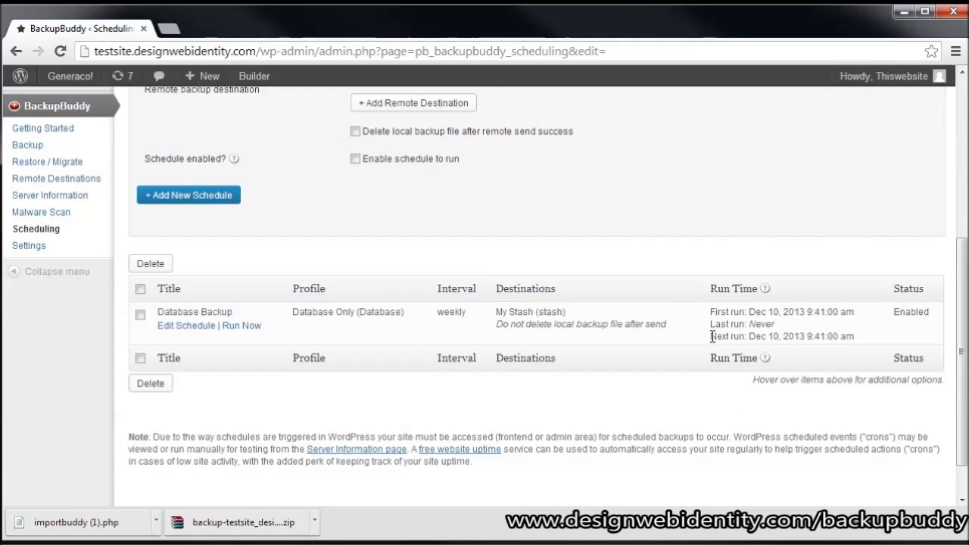
Start a second backup schedule and name it "Full Backup"
scroll(687, 379, up, 4)
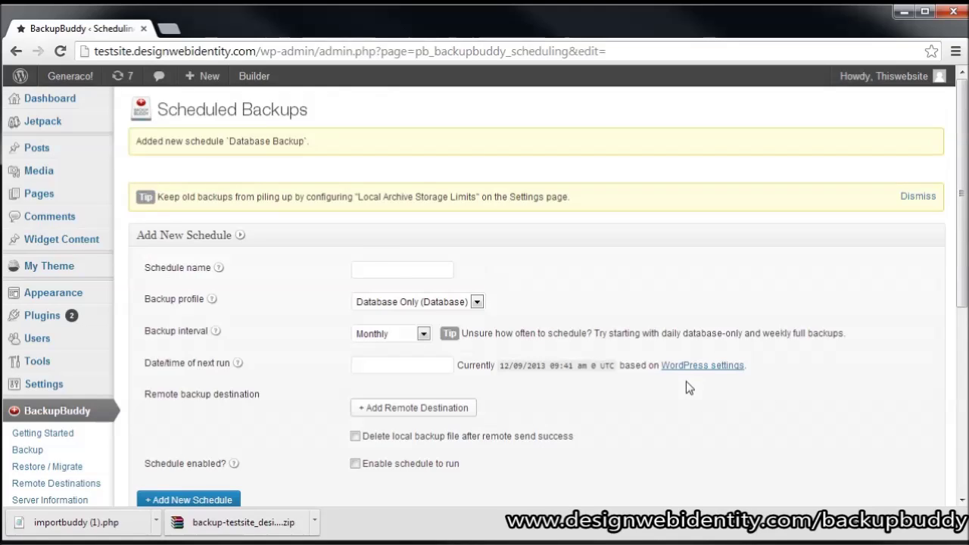
click(393, 267)
text(Full )
text(B)
key(BackSpace)
text(Backup)
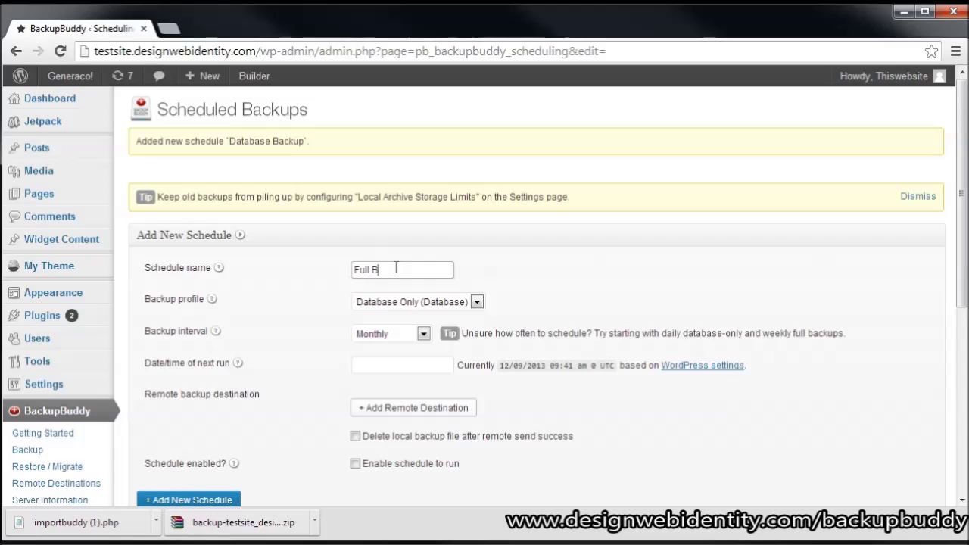
Set the Full Backup schedule's profile to Complete Backup (Full) and its interval to Monthly
click(387, 302)
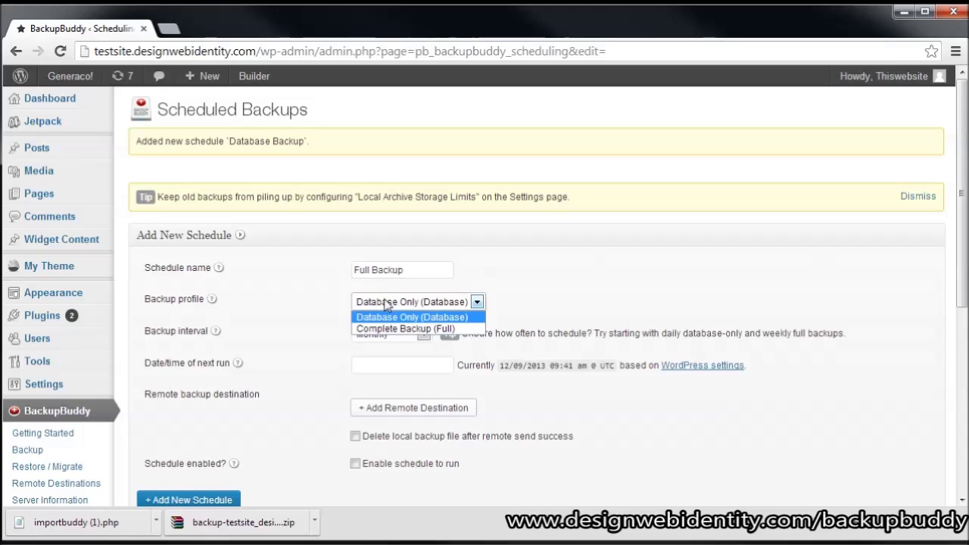
click(391, 330)
click(388, 335)
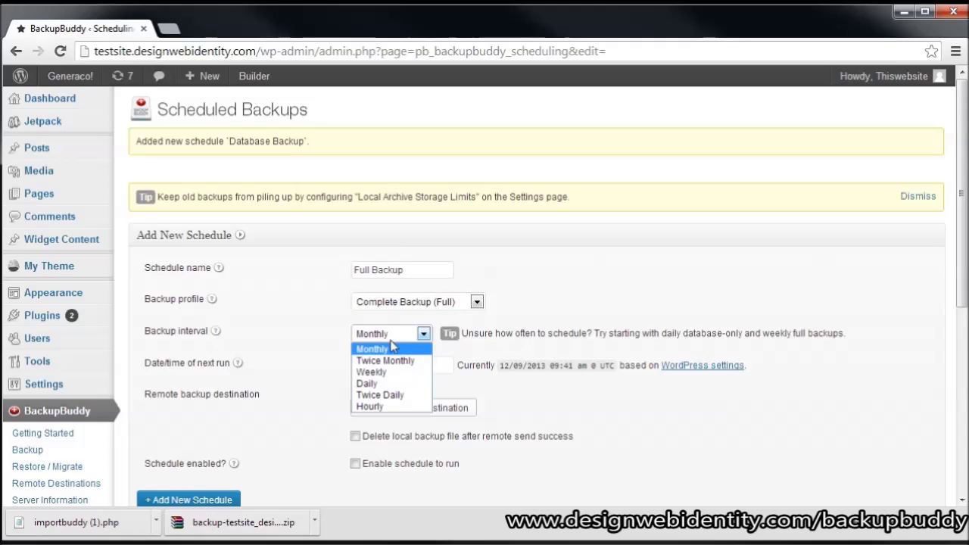
click(380, 351)
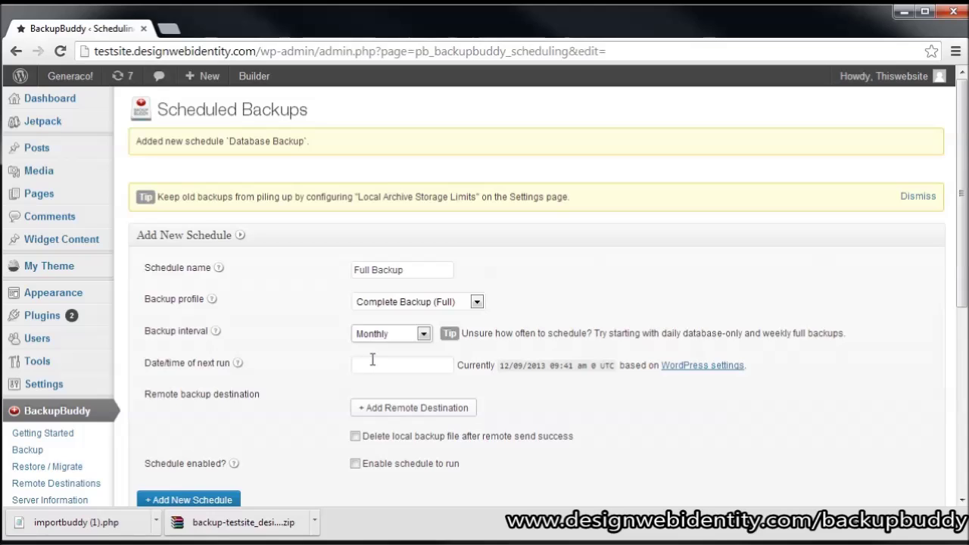
click(377, 338)
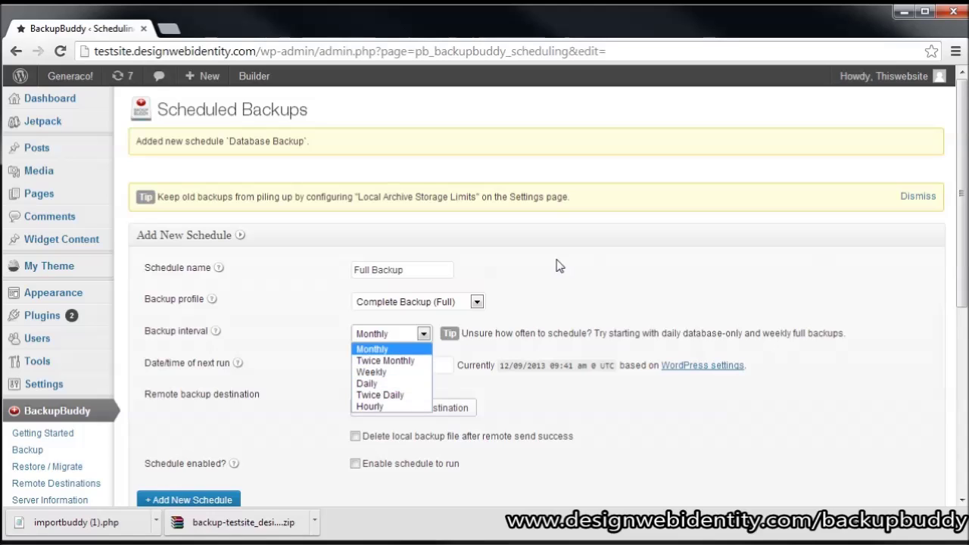
click(371, 349)
click(390, 365)
click(628, 291)
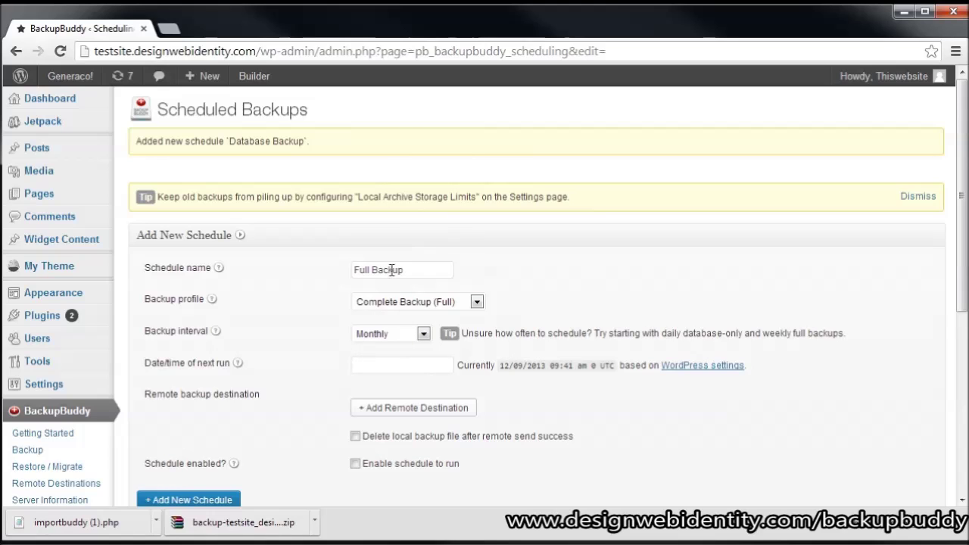
Add My Stash as the Full Backup schedule's remote destination, enable the schedule, and try to add it
click(381, 407)
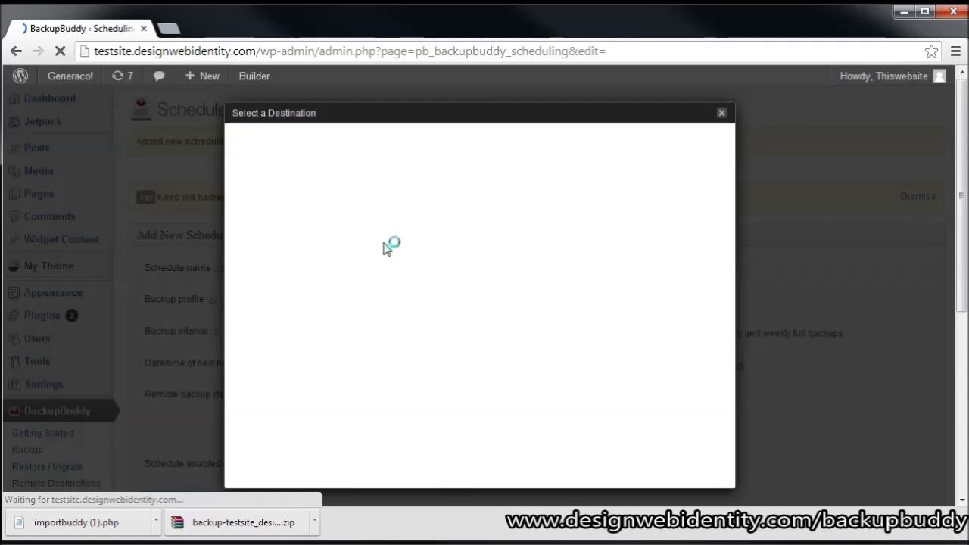
click(374, 202)
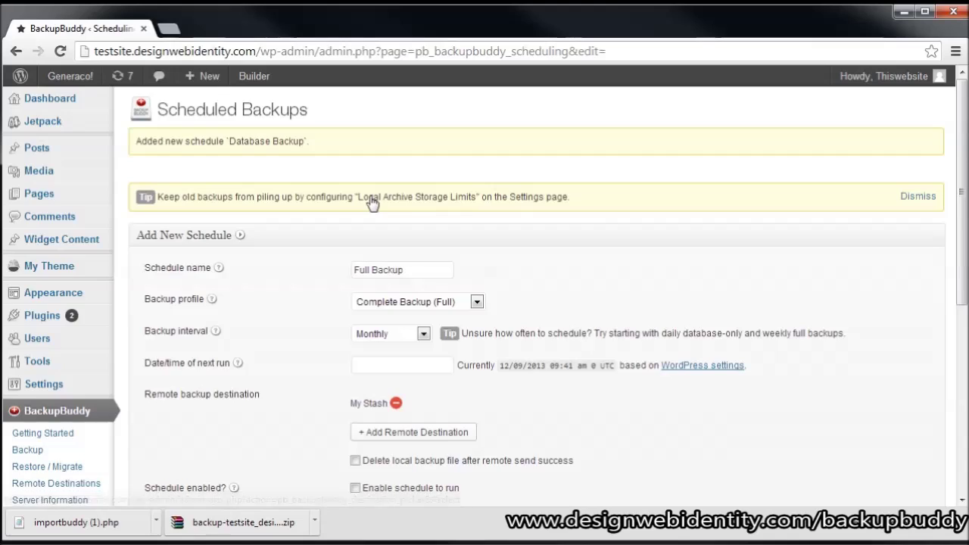
scroll(424, 257, down, 2)
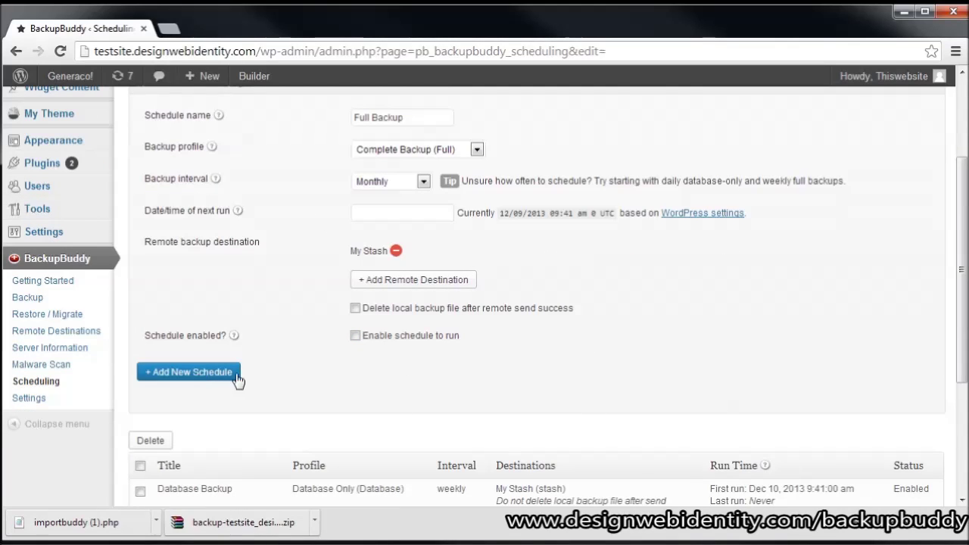
click(355, 335)
scroll(245, 356, down, 1)
click(190, 302)
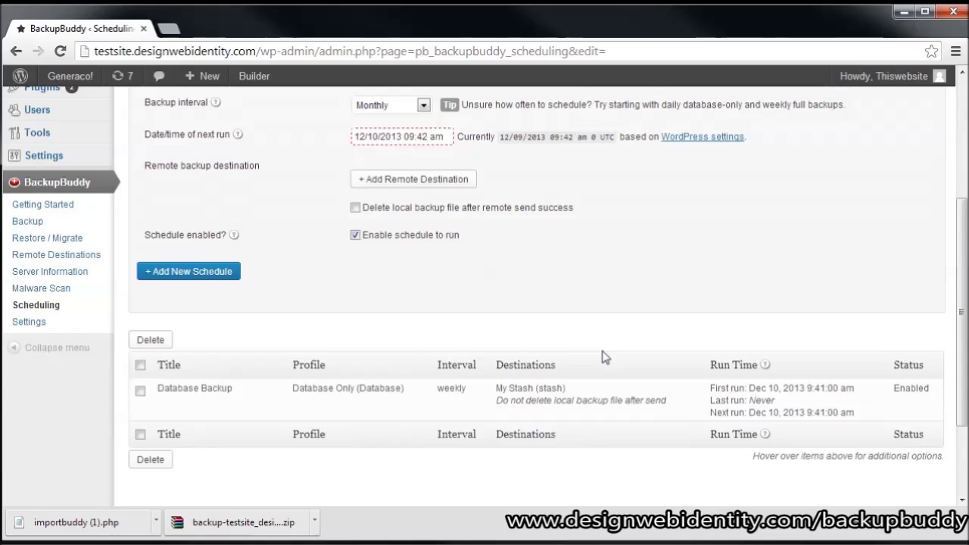
scroll(276, 294, up, 1)
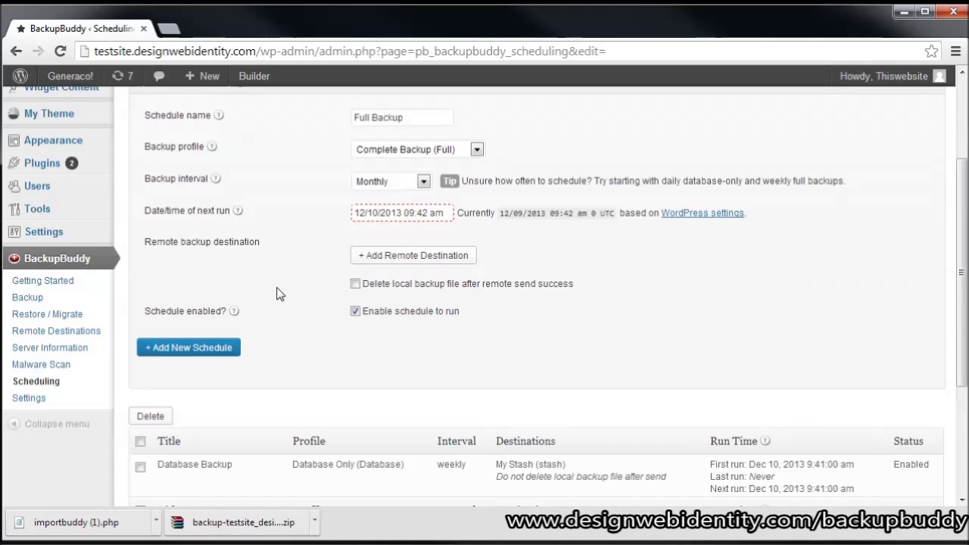
Set the Full Backup schedule's next run to 12/12/2013 09:42 am
click(396, 212)
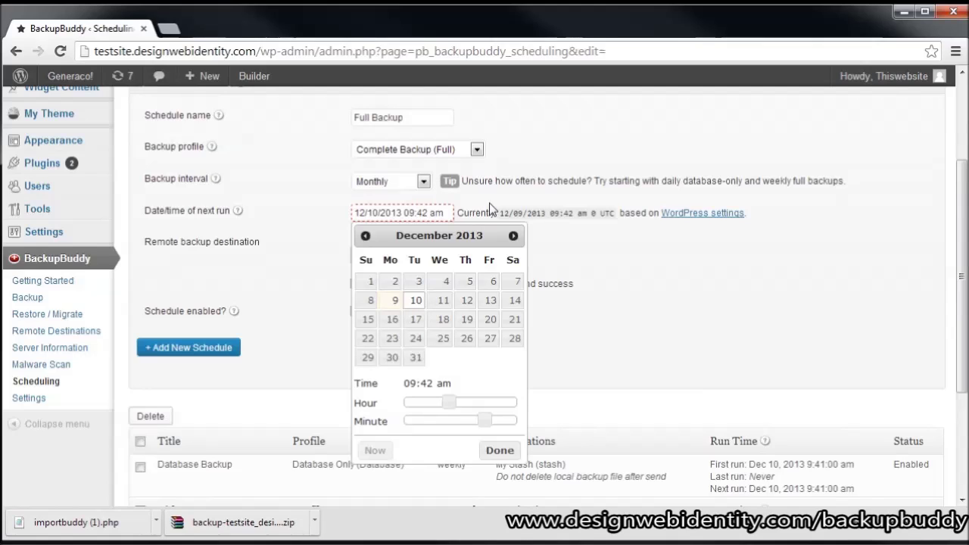
drag(448, 212, 190, 177)
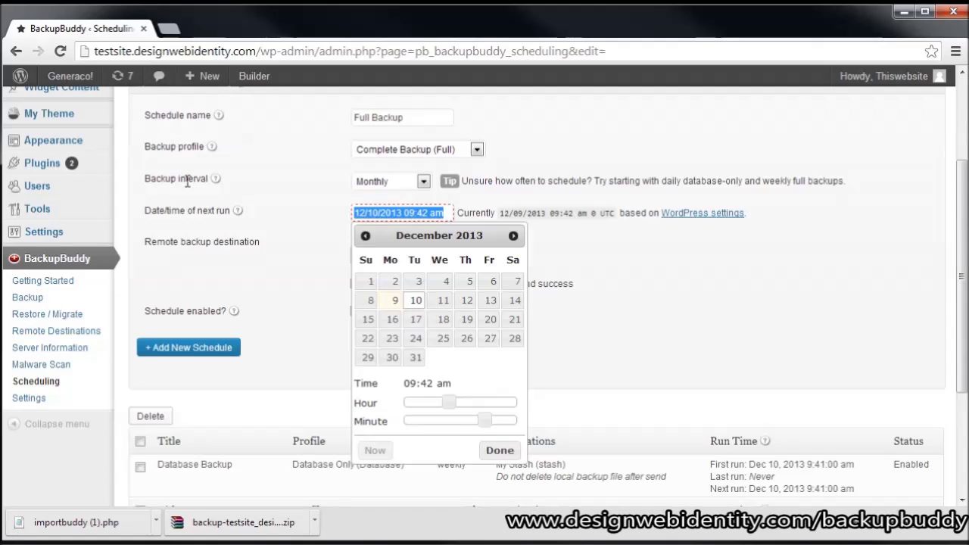
key(BackSpace)
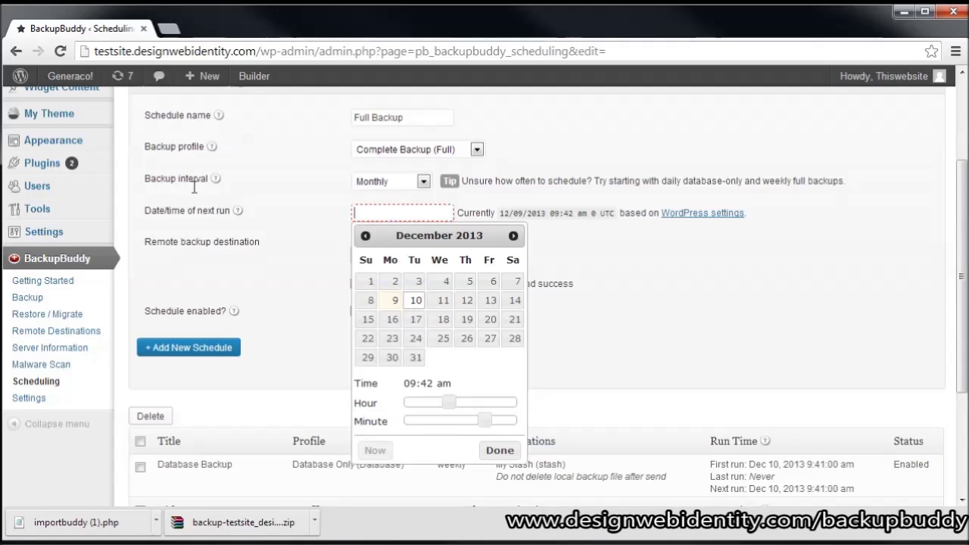
click(466, 301)
click(500, 451)
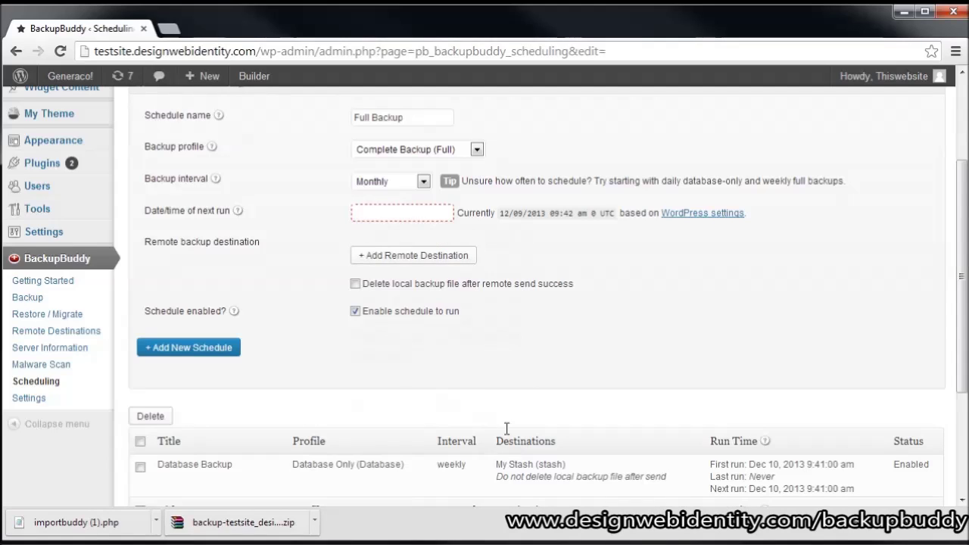
click(426, 215)
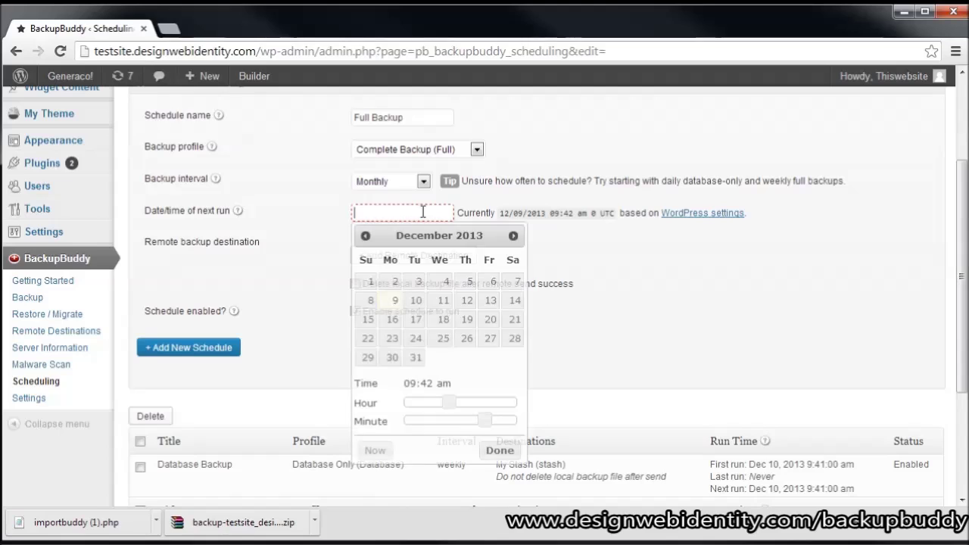
click(473, 306)
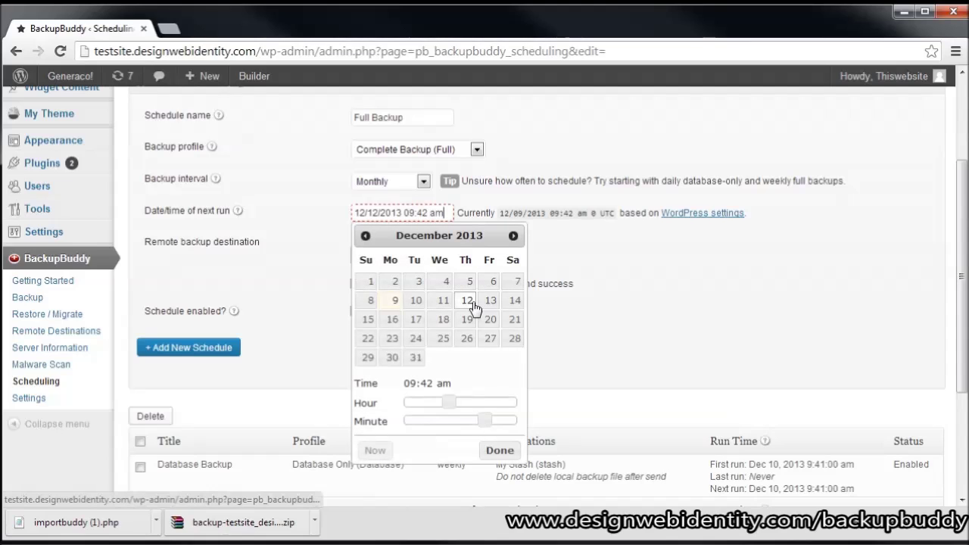
click(500, 450)
Add the Full Backup schedule and review the profile and interval of both entries in the schedule list
click(189, 349)
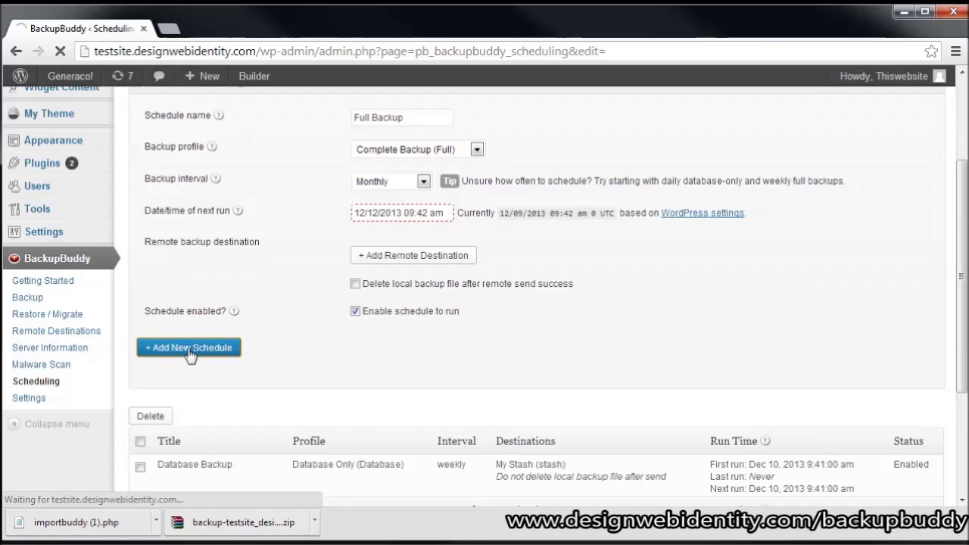
scroll(475, 303, down, 4)
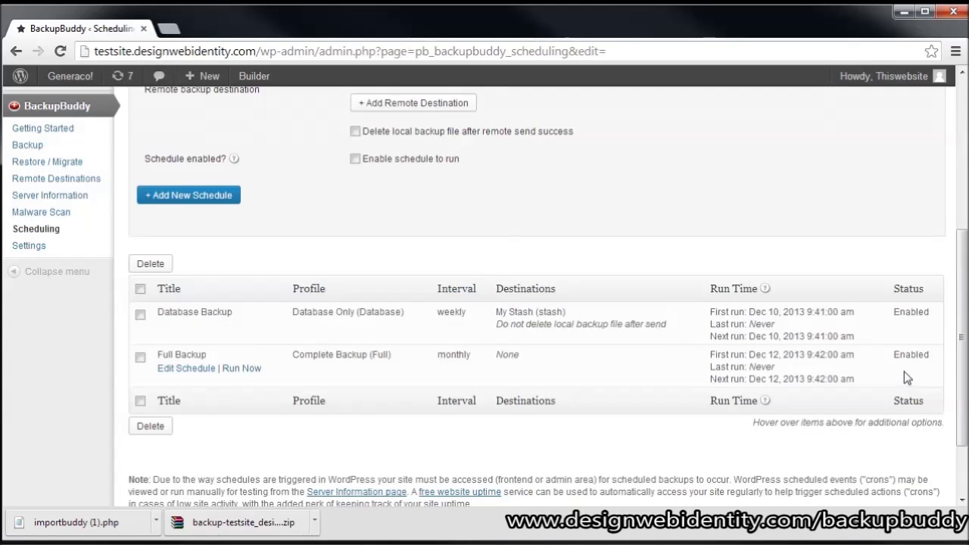
drag(453, 312, 385, 312)
click(441, 356)
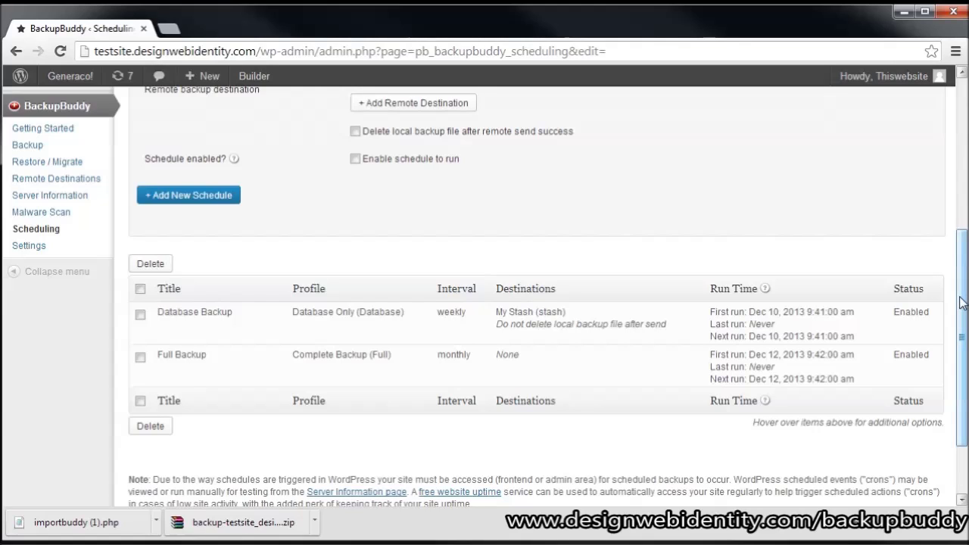
drag(962, 318, 947, 214)
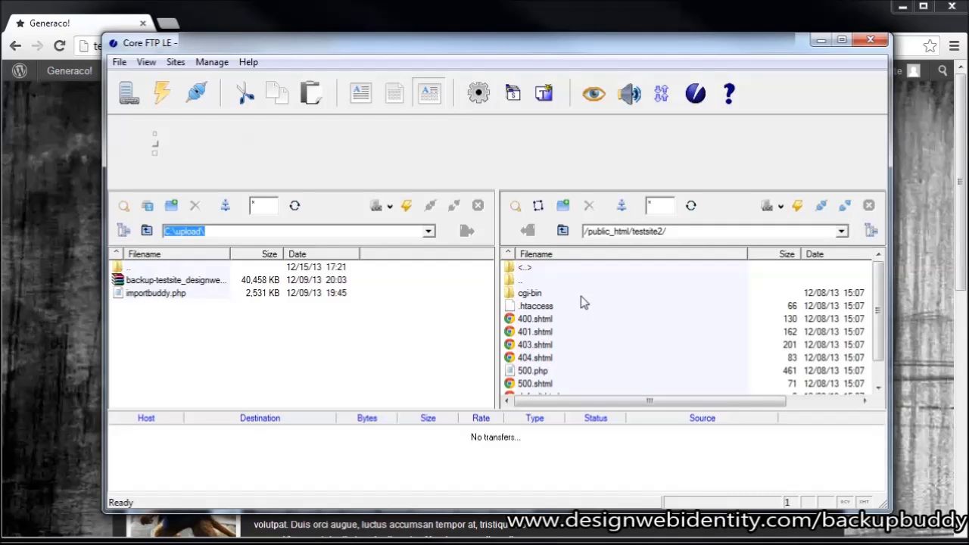
In Core FTP LE, upload the backup ZIP and importbuddy.php from C:\upload\ to /public_html/testsite2/ on the server
drag(879, 287, 871, 263)
drag(877, 306, 874, 366)
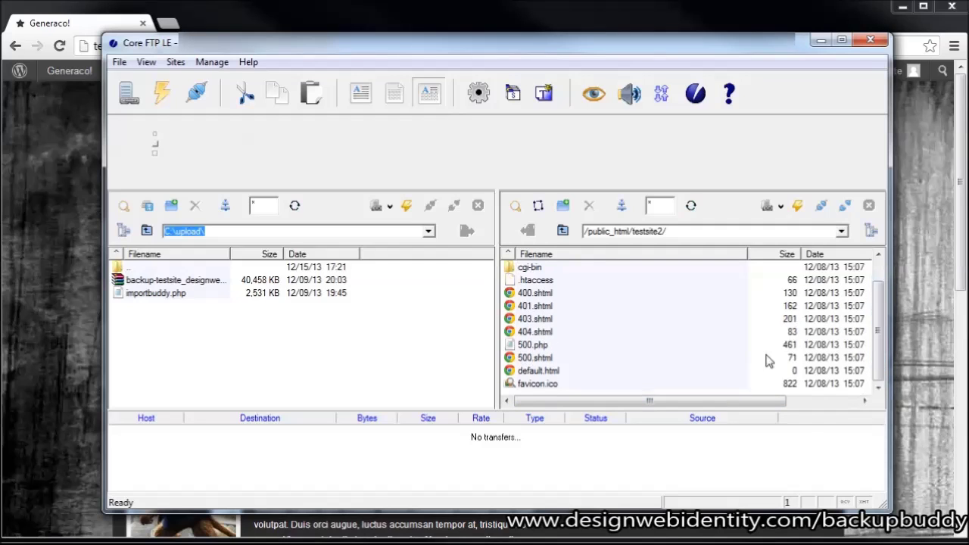
drag(174, 324, 153, 281)
right_click(153, 284)
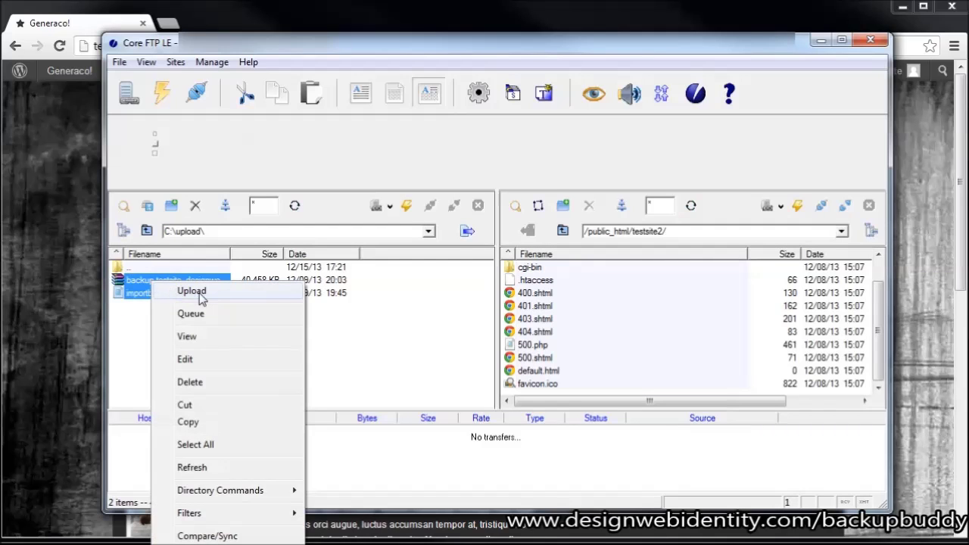
click(198, 293)
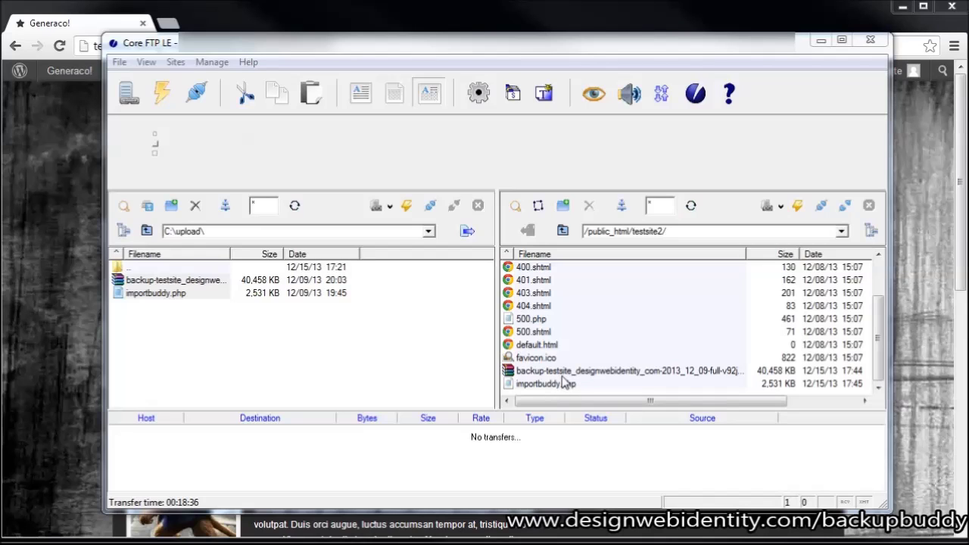
mouse_move(880, 350)
mouse_down()
mouse_move(880, 327)
mouse_move(880, 354)
mouse_up()
Switch back to Chrome and open testsite2.designwebidentity.com/importbuddy.php in a new tab
click(814, 16)
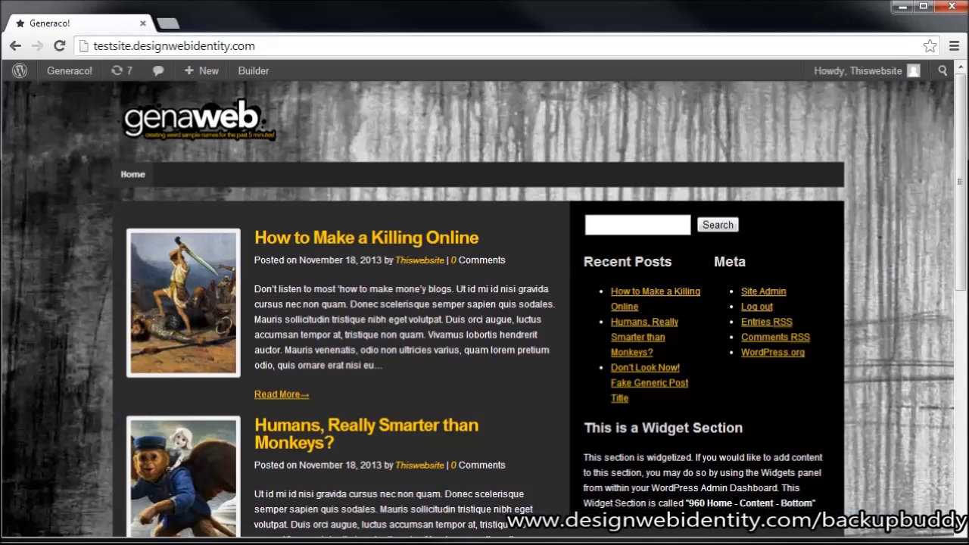
click(168, 23)
text(testsite2)
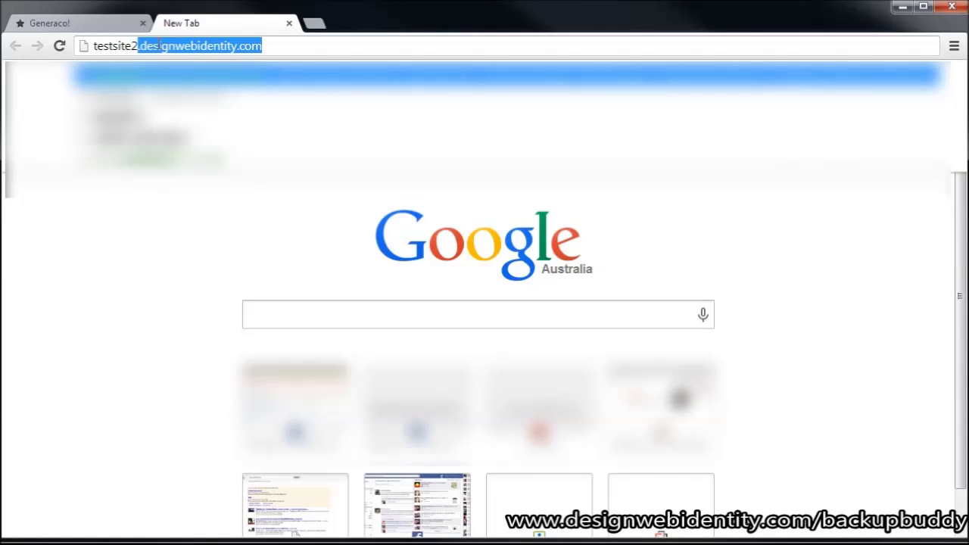
key(Return)
text(imp)
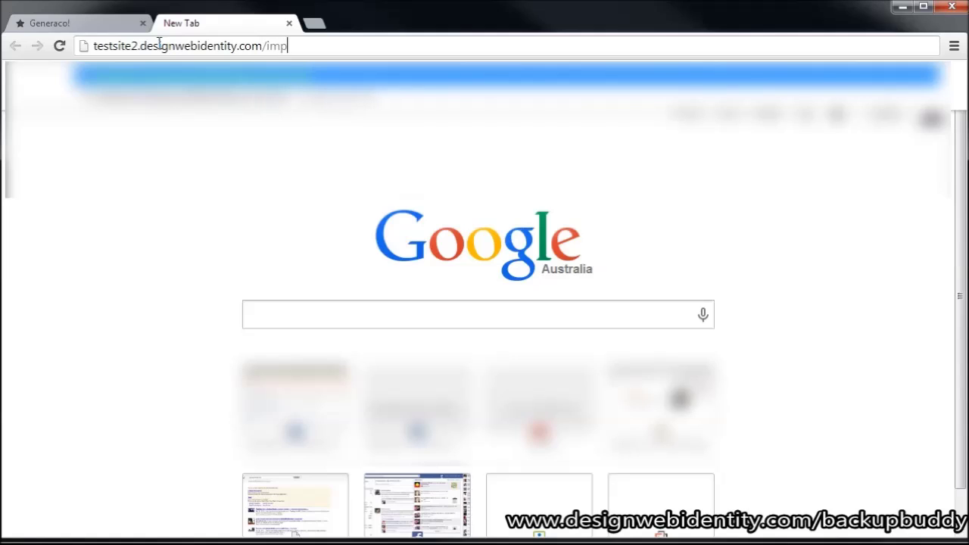
text(ortbuddy.php)
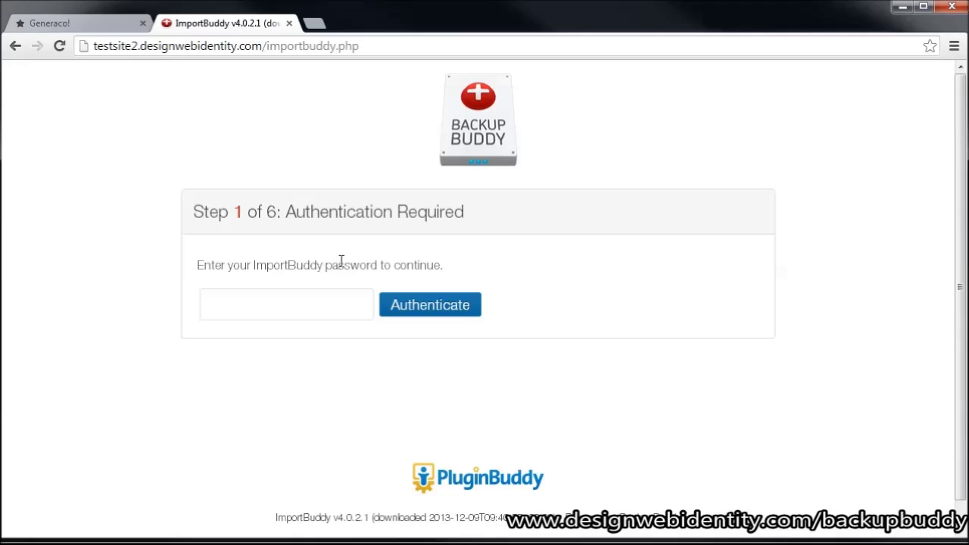
Authenticate with the ImportBuddy password and proceed with the full backup ZIP from the server so it is unzipped
click(325, 298)
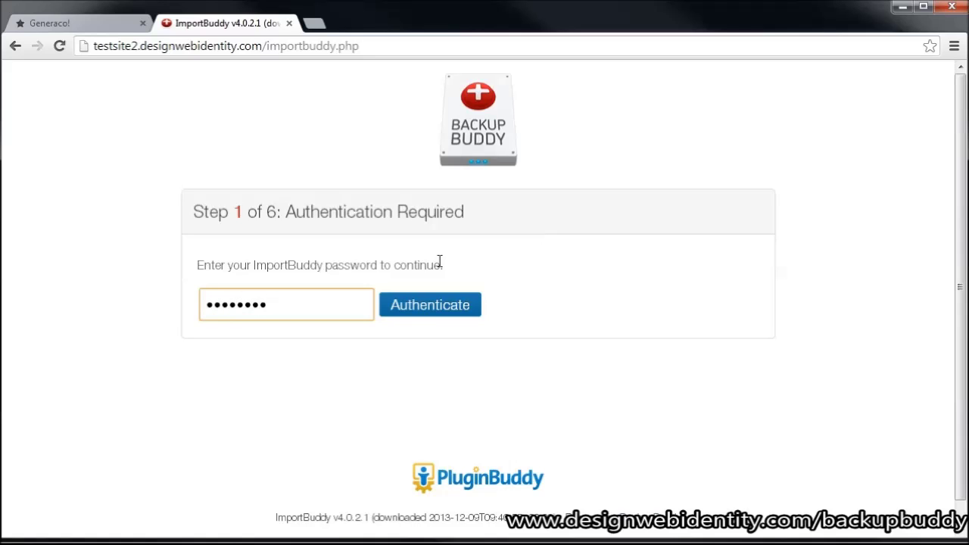
click(433, 307)
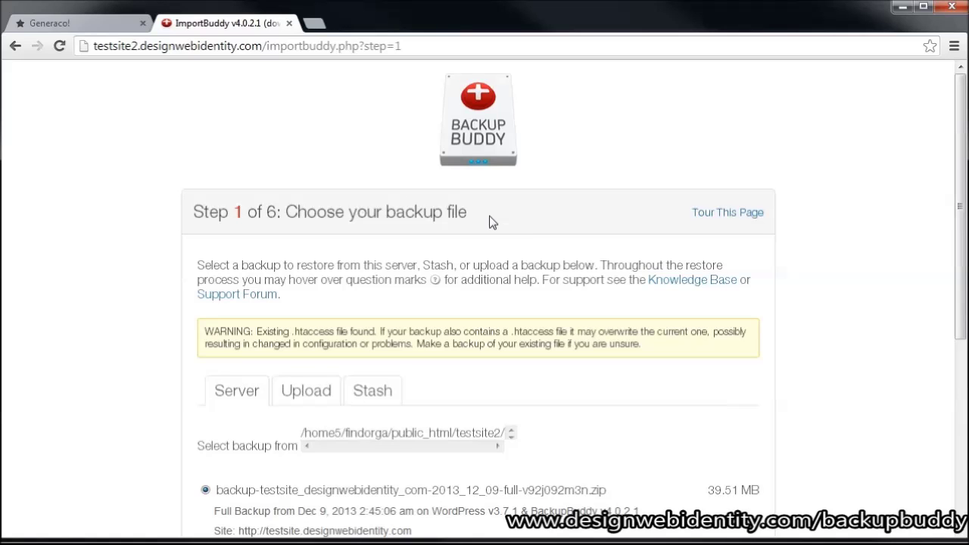
scroll(507, 220, down, 2)
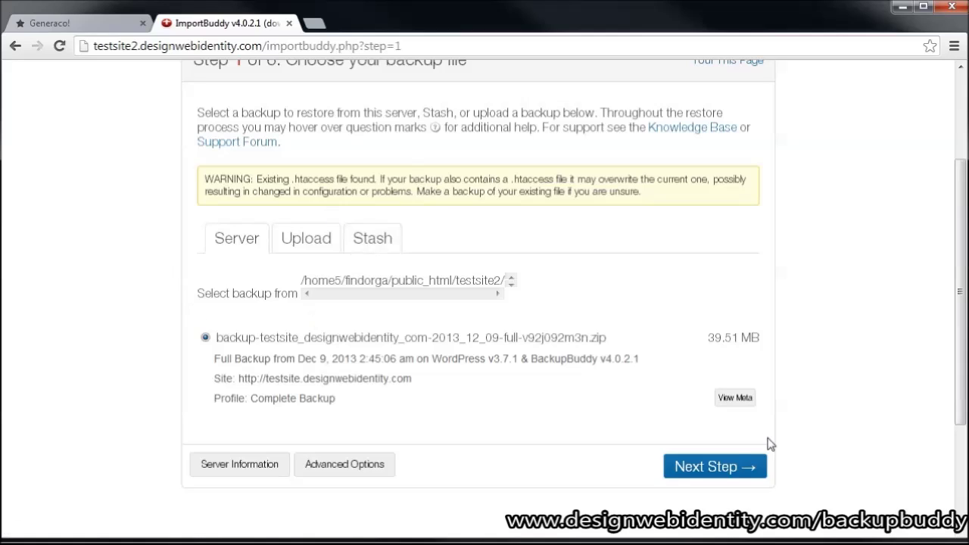
click(676, 463)
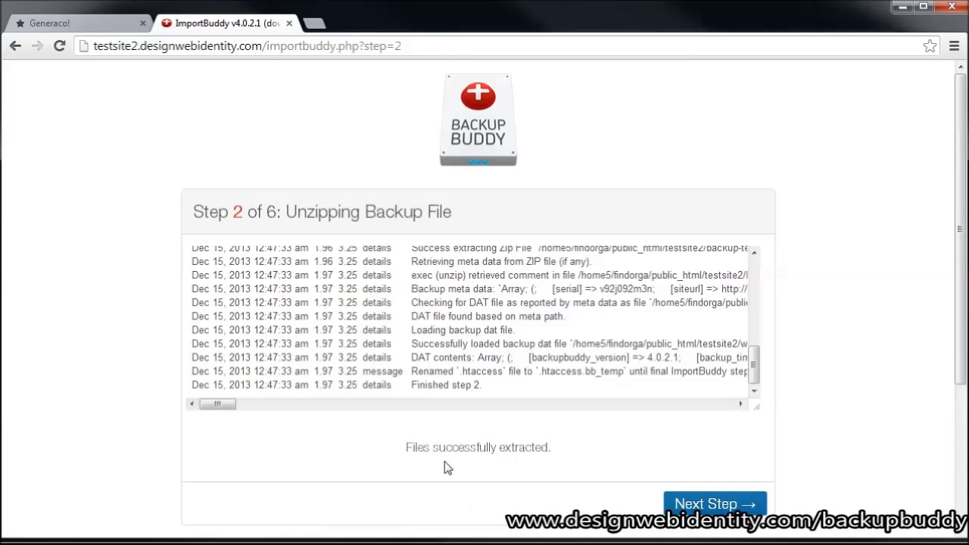
Continue to the URL & Database Settings stage and review the WordPress address and database fields
scroll(428, 449, down, 1)
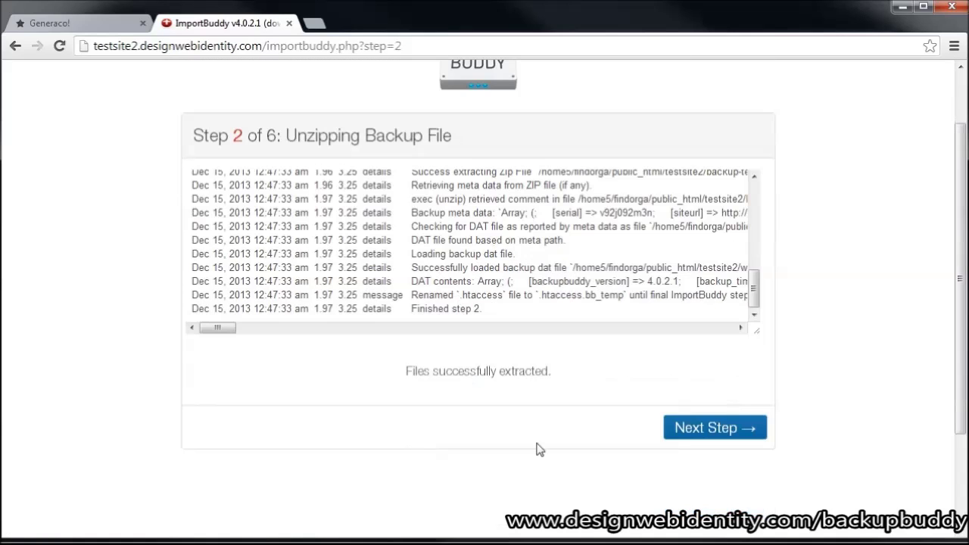
click(714, 428)
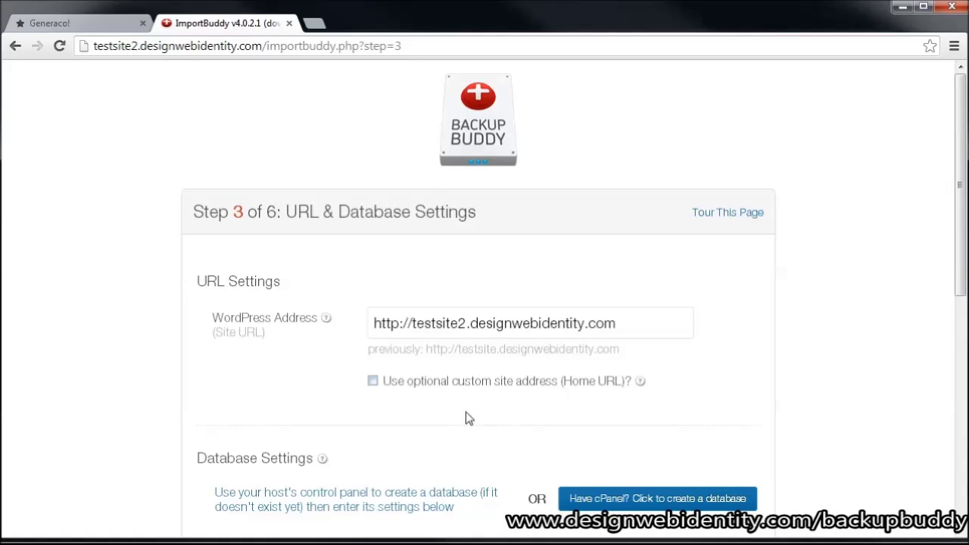
scroll(428, 404, down, 3)
scroll(428, 404, down, 1)
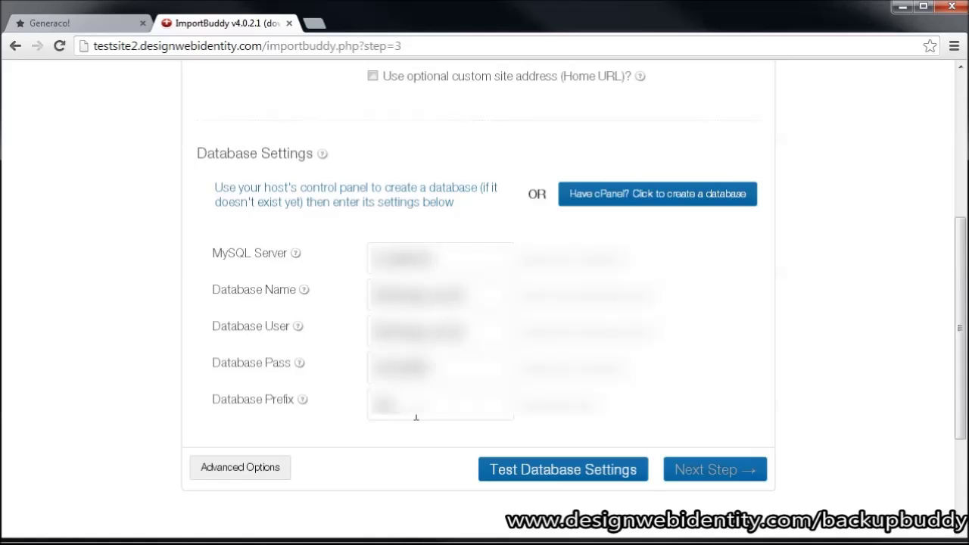
scroll(416, 411, up, 4)
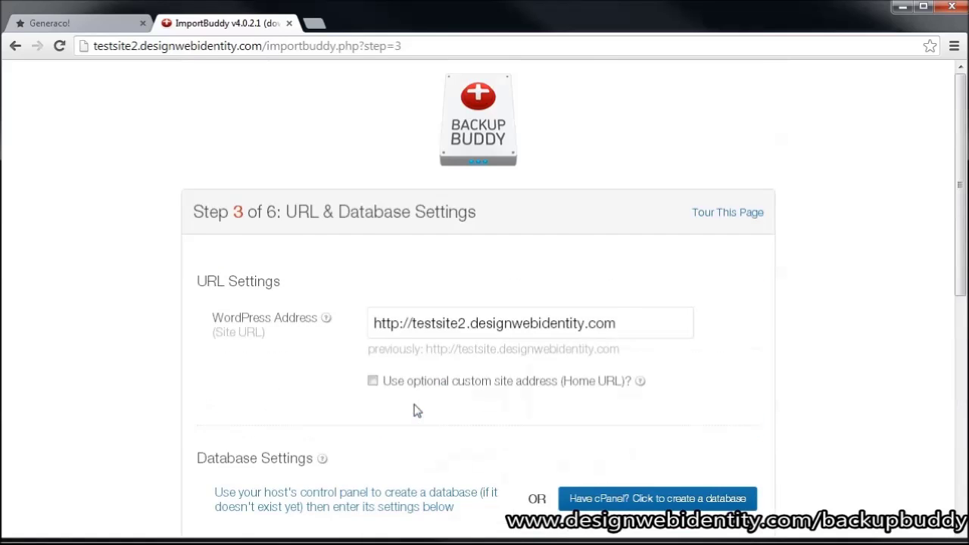
scroll(422, 408, down, 6)
scroll(589, 310, up, 2)
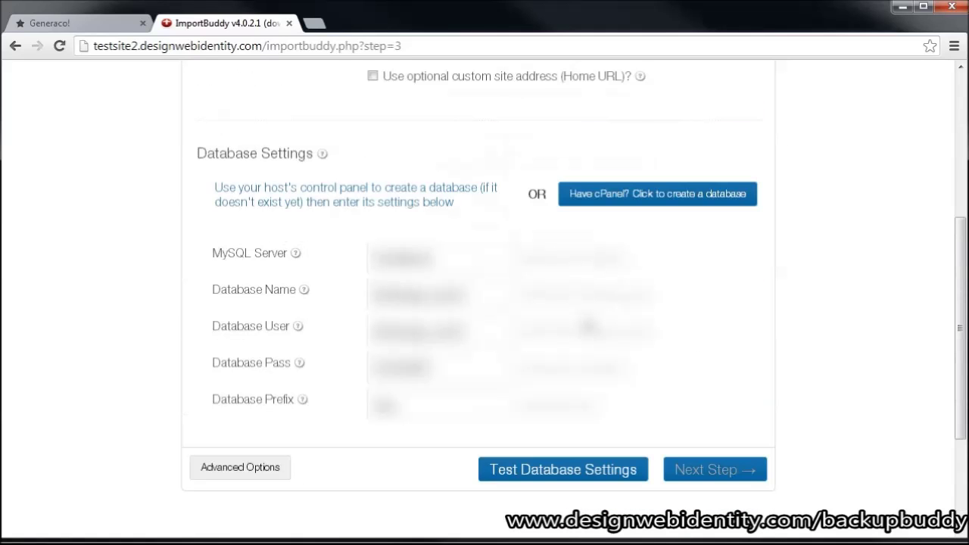
Test the database settings and proceed to the database import
click(575, 470)
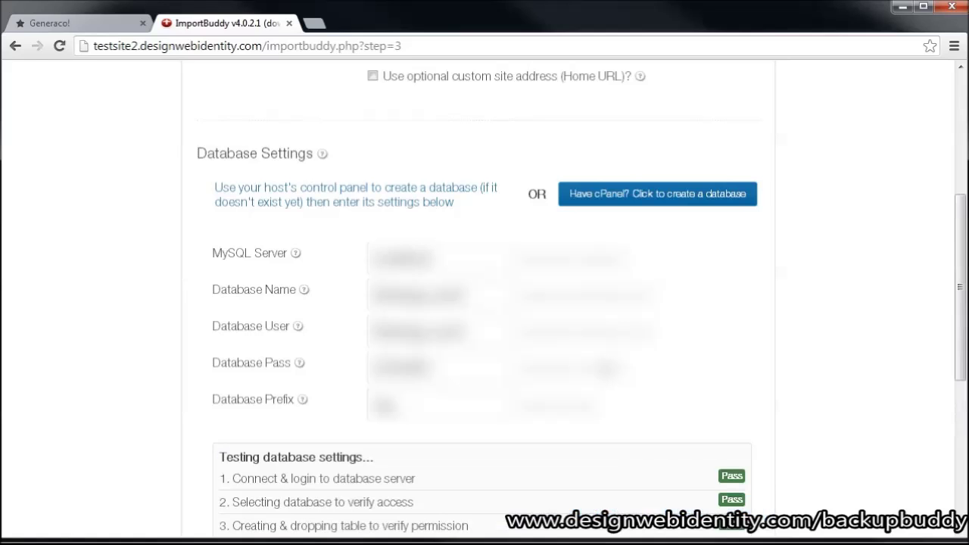
scroll(606, 376, down, 3)
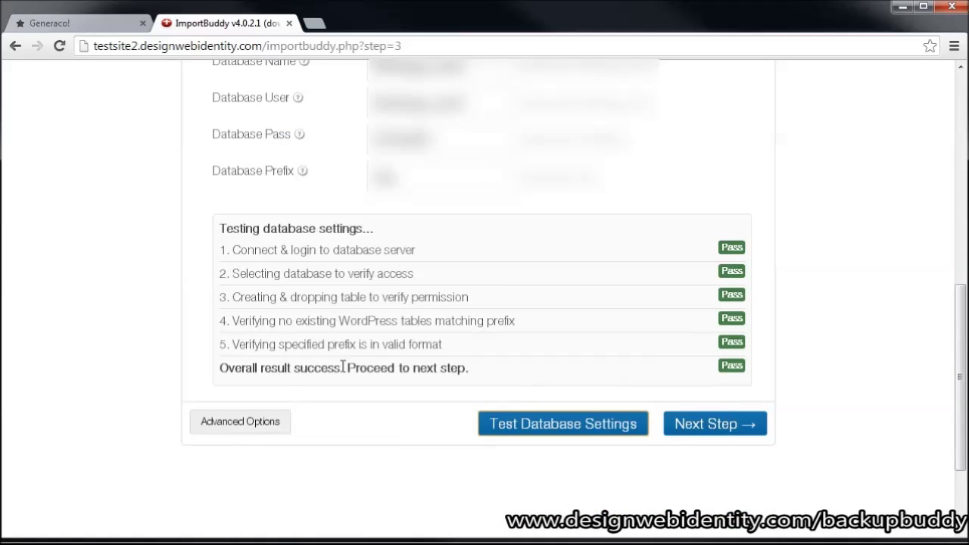
click(723, 426)
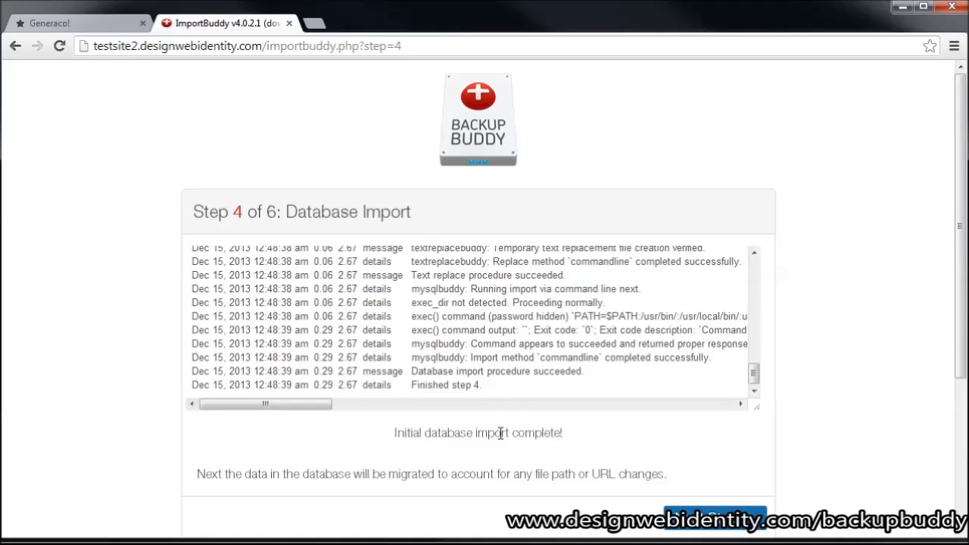
Run the database migration stage, then open the imported site testsite2.designwebidentity.com in a new tab and check it
scroll(557, 433, down, 1)
click(694, 439)
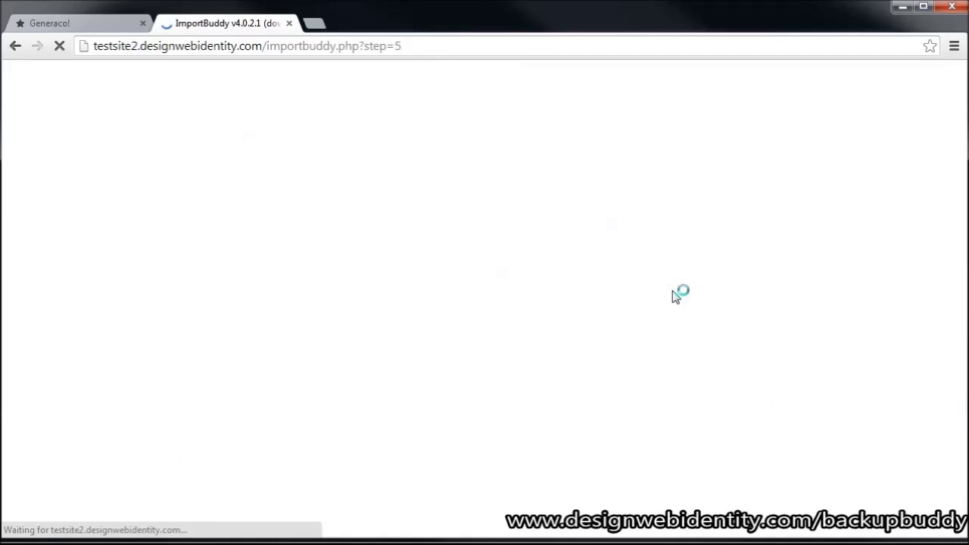
scroll(361, 270, down, 2)
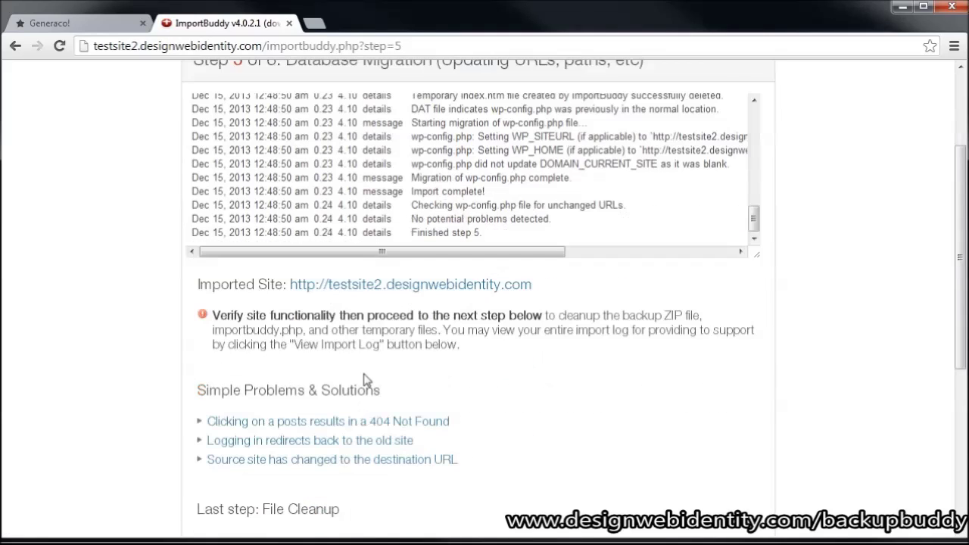
right_click(459, 286)
click(509, 298)
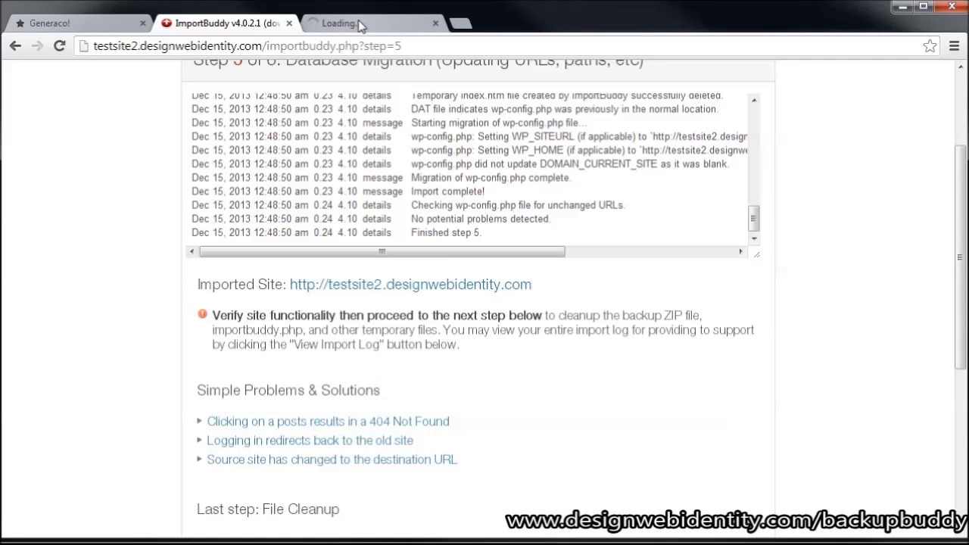
click(362, 24)
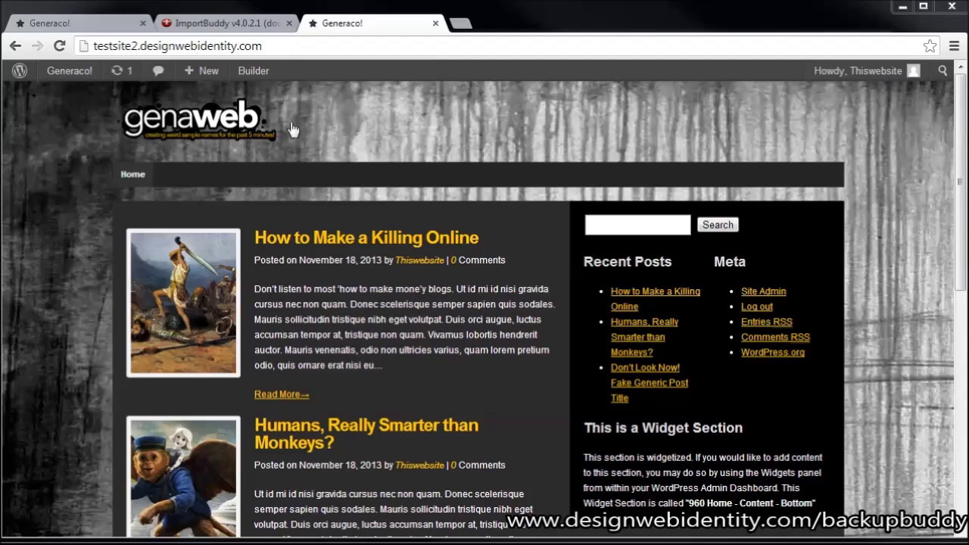
mouse_move(960, 106)
mouse_down()
mouse_move(938, 386)
mouse_move(964, 89)
mouse_up()
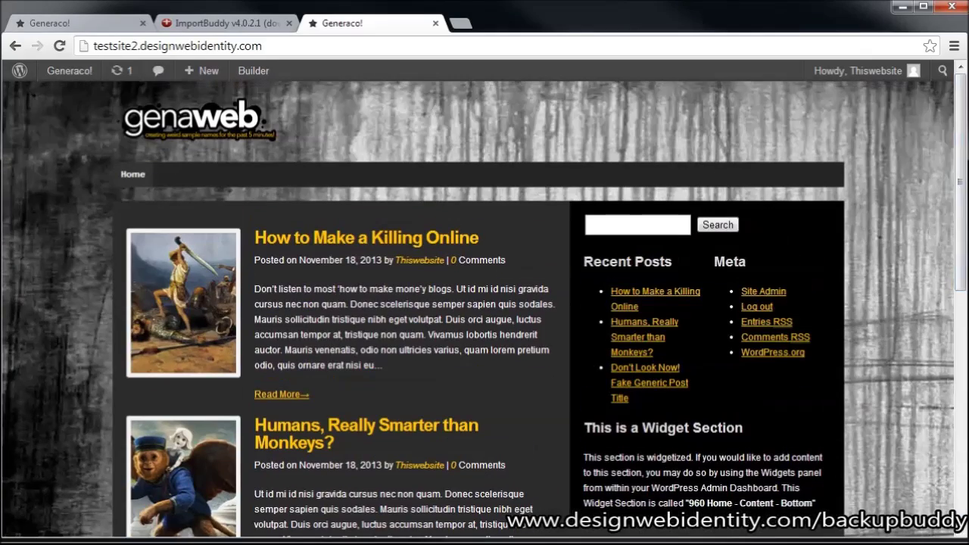